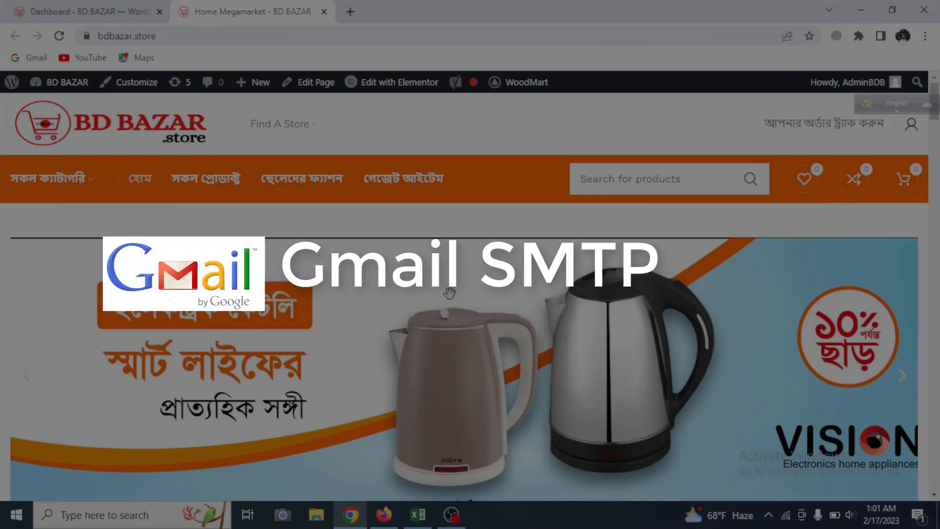
scroll(449, 292, "down", 15)
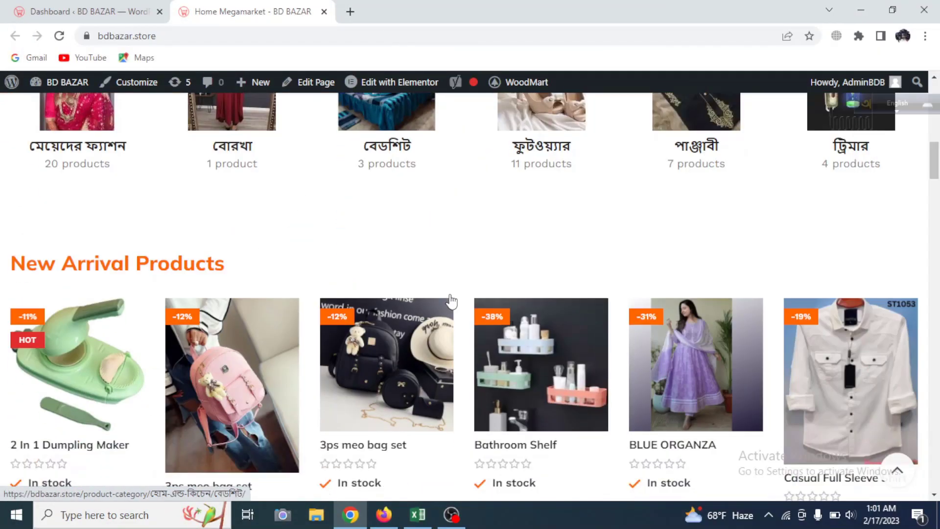
scroll(450, 302, "down", 3)
scroll(449, 300, "down", 3)
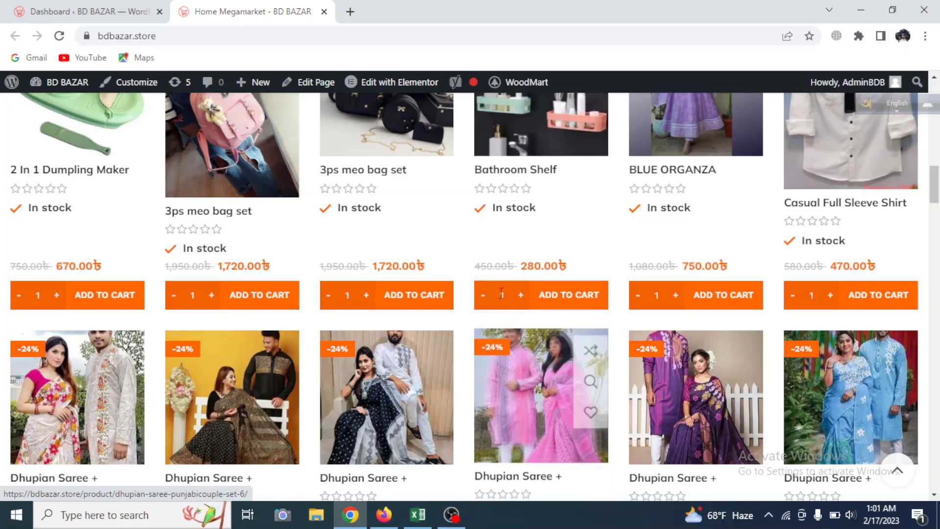
scroll(480, 323, "up", 8)
scroll(484, 305, "up", 8)
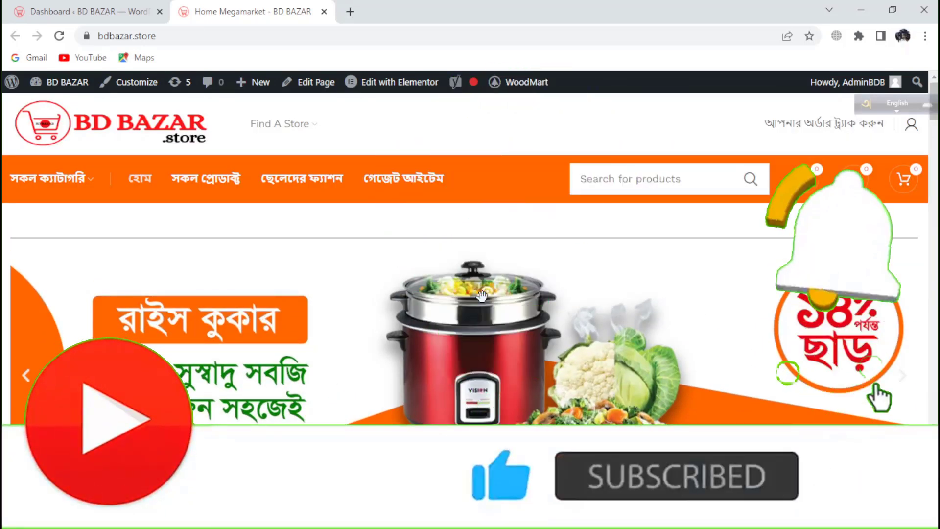
Switch to the site's WordPress dashboard and open the page for adding new plugins.
left_click(89, 9)
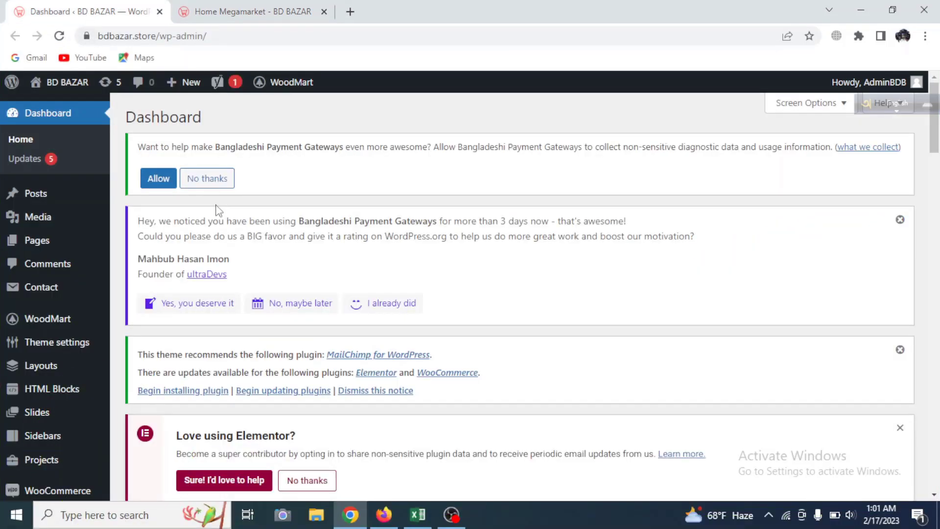
scroll(49, 294, "down", 4)
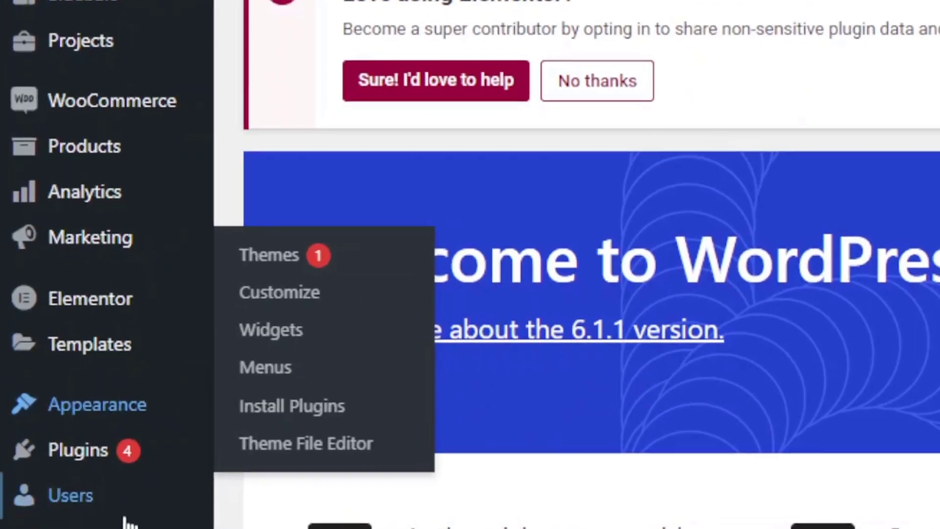
mouse_move(63, 473)
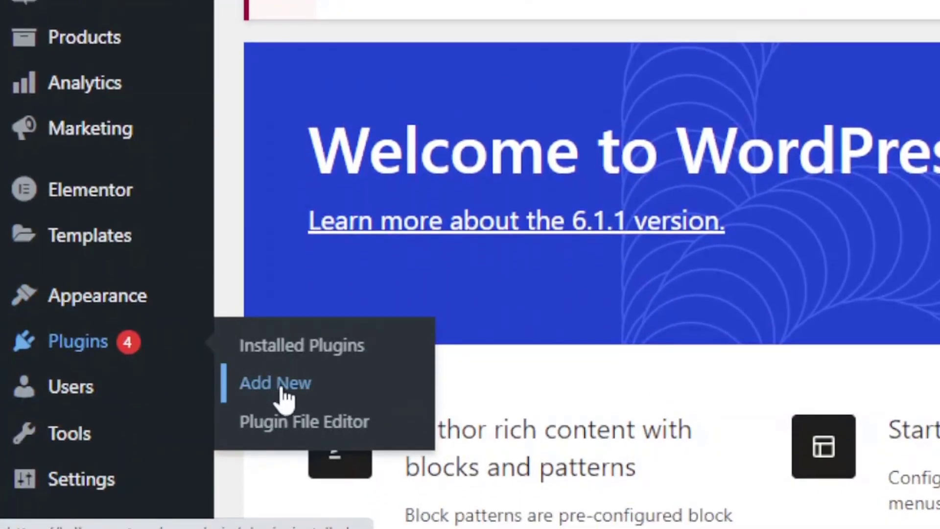
left_click(276, 487)
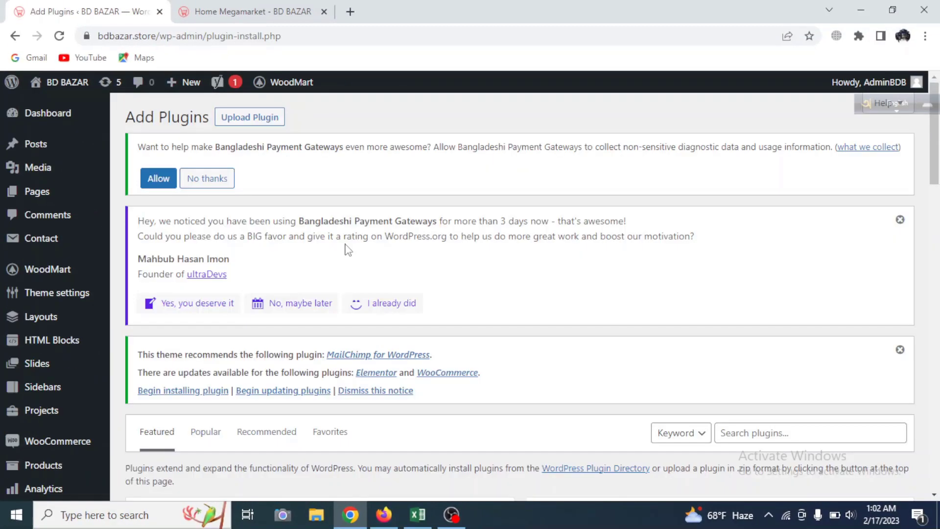
Search the plugin directory for "wp smtp".
scroll(372, 303, "down", 5)
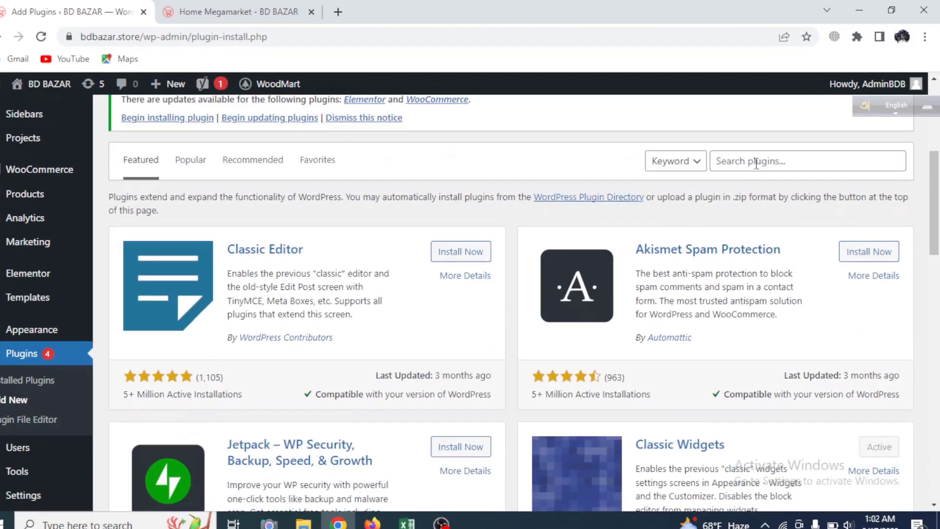
left_click(754, 162)
type("w")
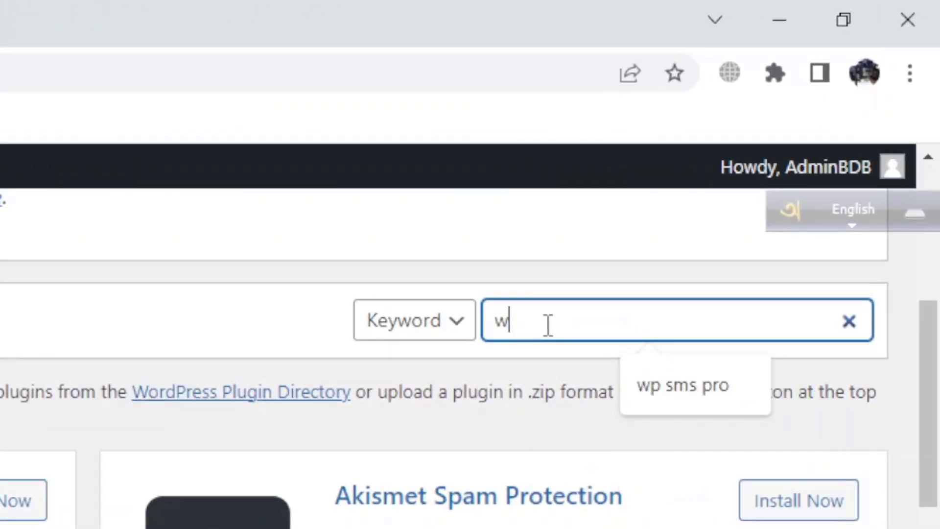
type("p sm")
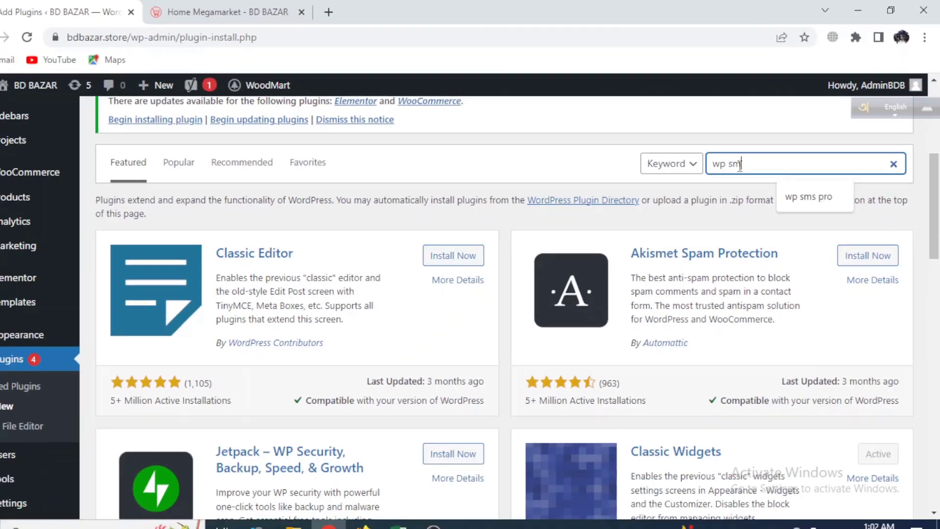
type("tp")
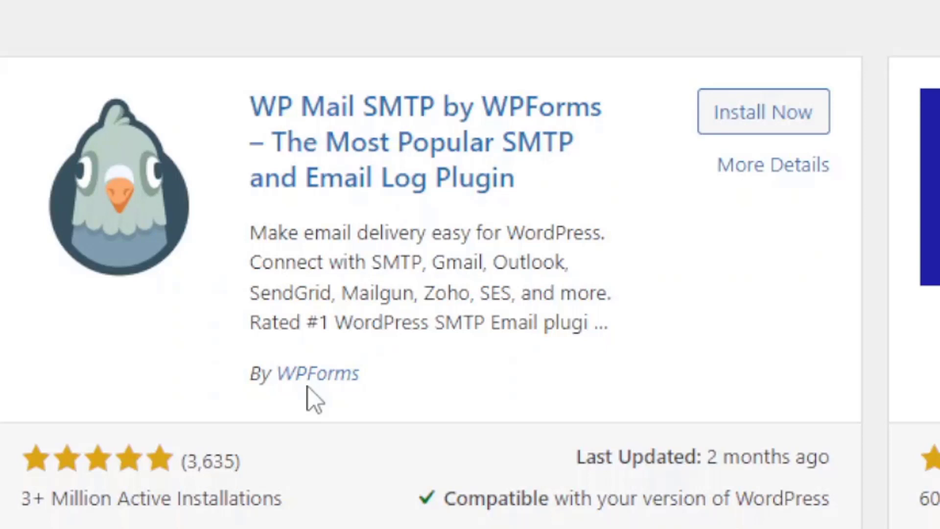
Install and activate the WP Mail SMTP by WPForms plugin, and start its setup wizard.
left_click(785, 119)
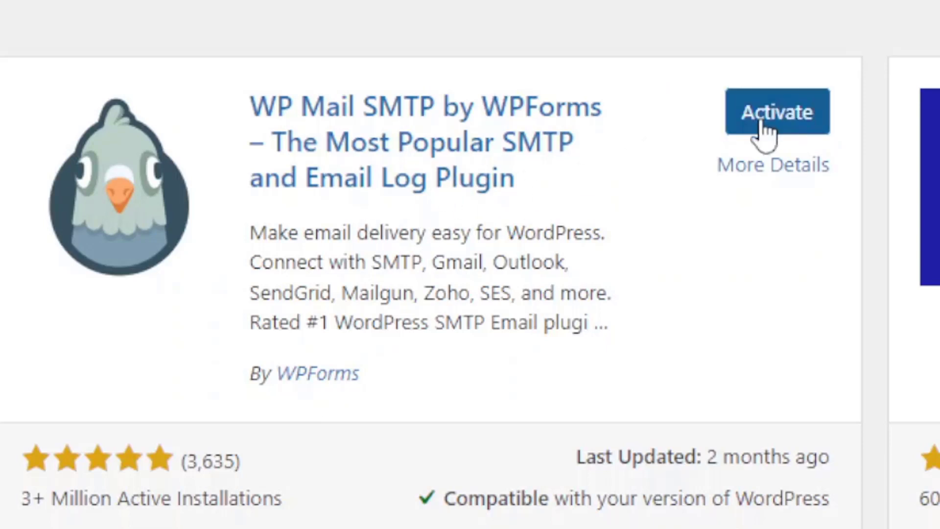
left_click(762, 125)
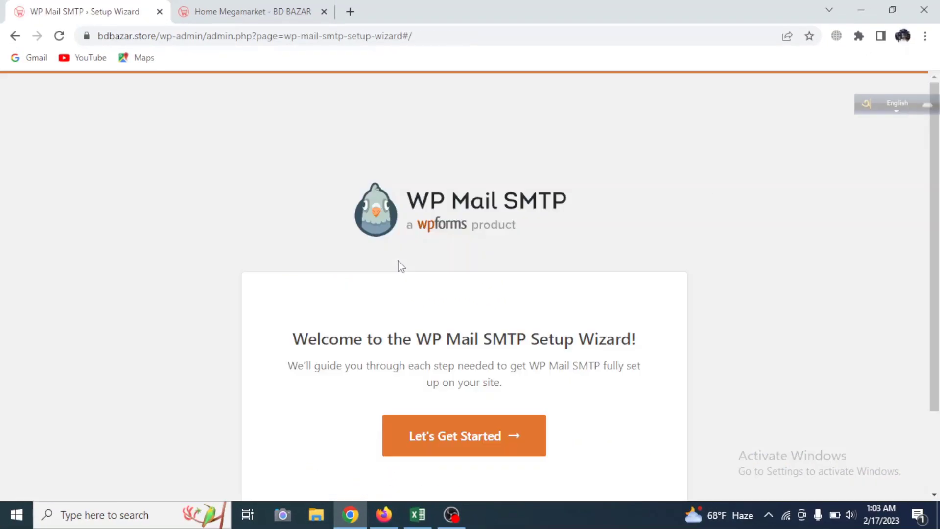
scroll(444, 282, "down", 2)
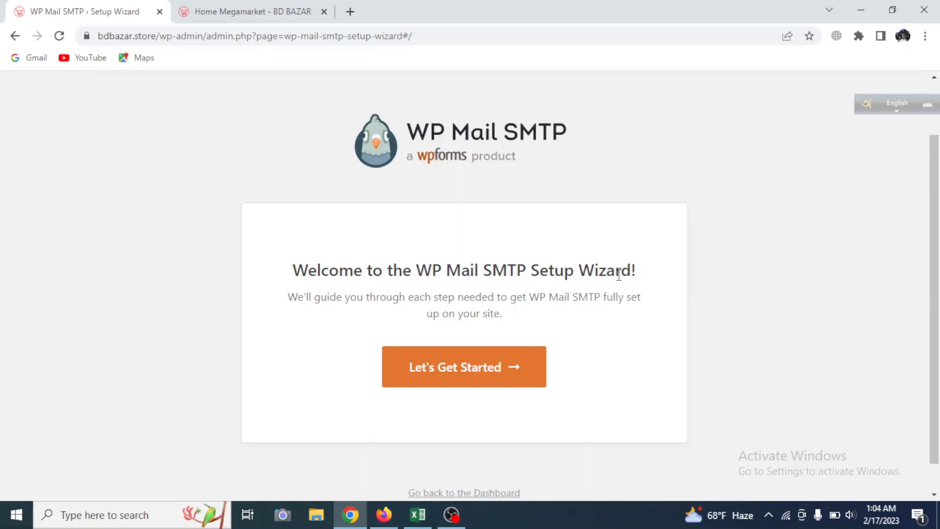
left_click(451, 376)
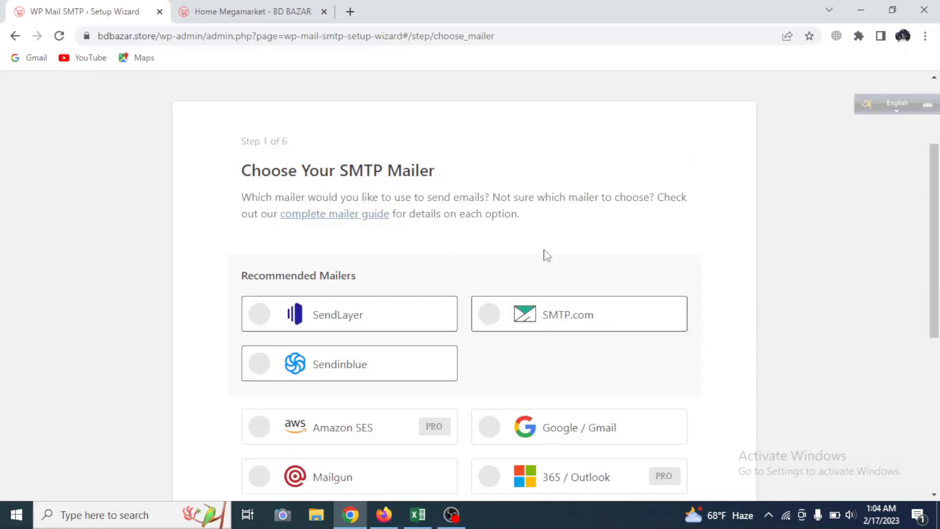
Choose Google / Gmail as the SMTP mailer, save the choice and accept the notice about Gmail's sending limitations.
scroll(571, 264, "down", 3)
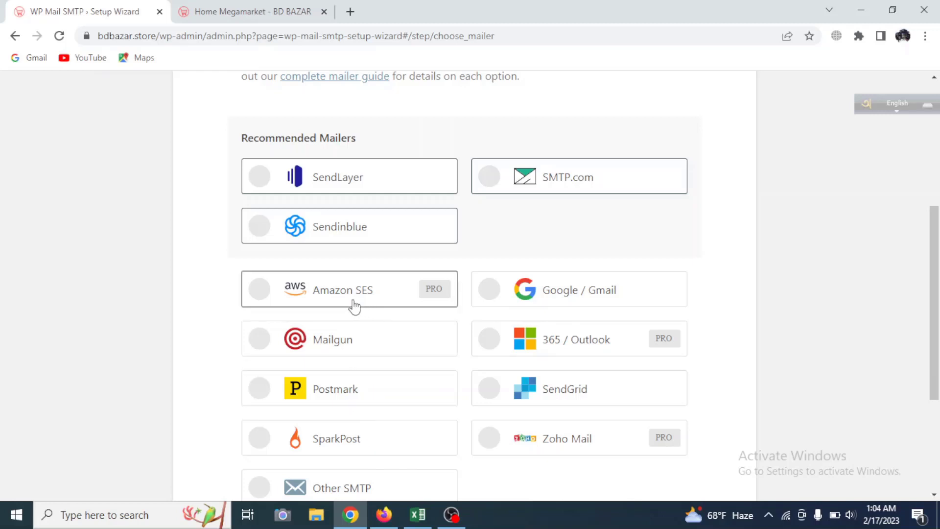
scroll(411, 316, "down", 3)
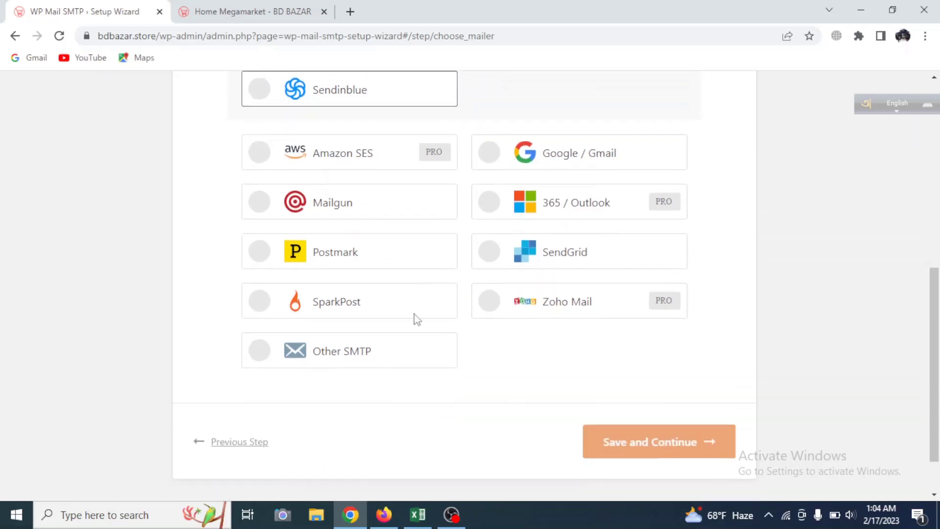
scroll(564, 295, "up", 3)
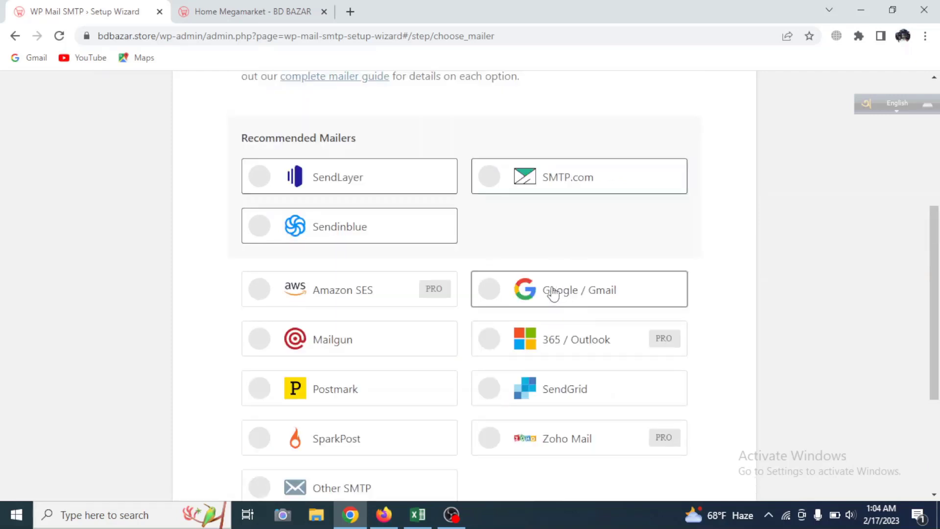
left_click(535, 293)
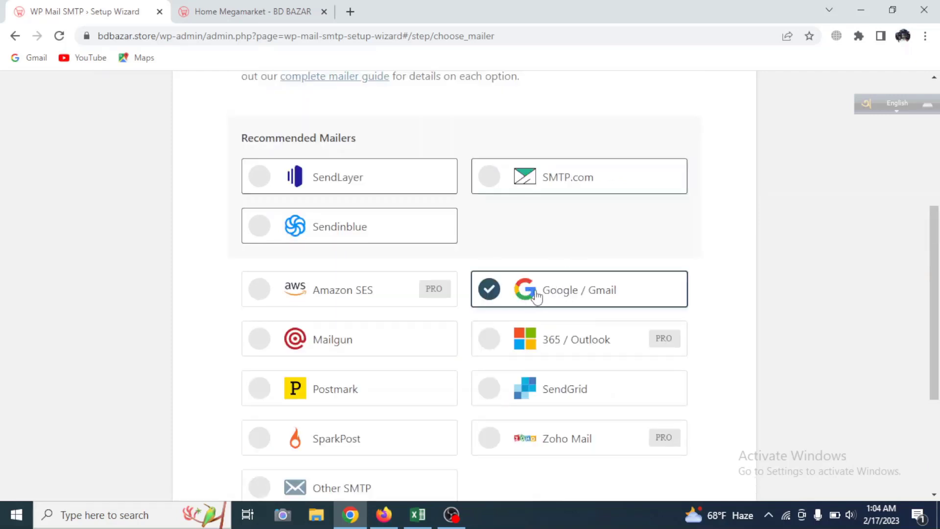
scroll(560, 307, "down", 4)
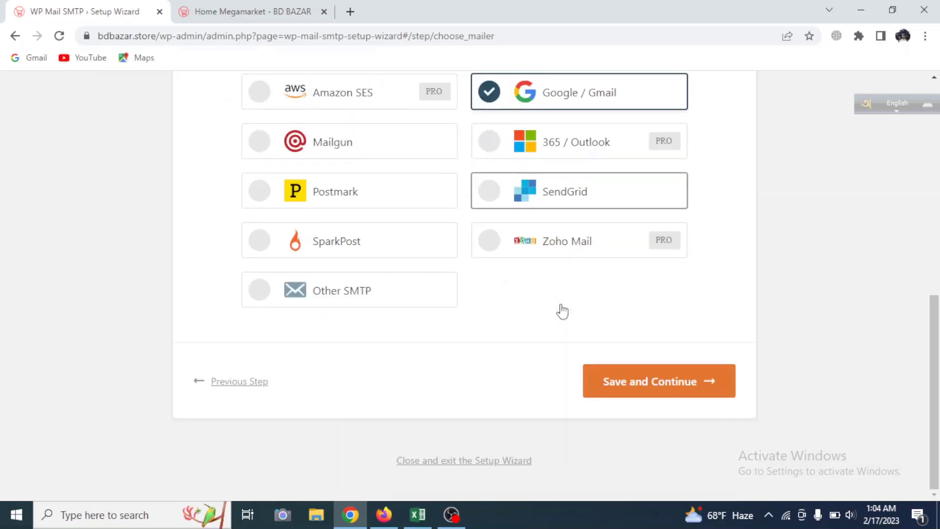
left_click(646, 387)
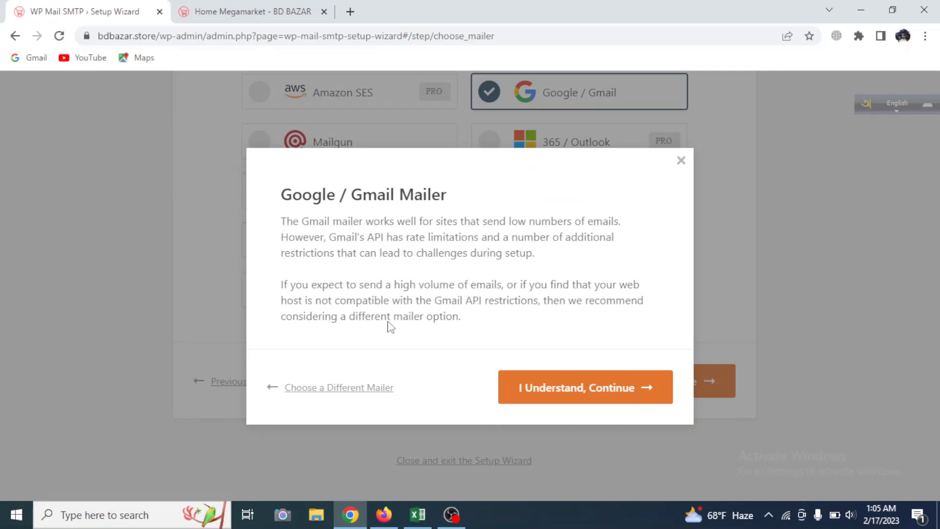
left_click(581, 391)
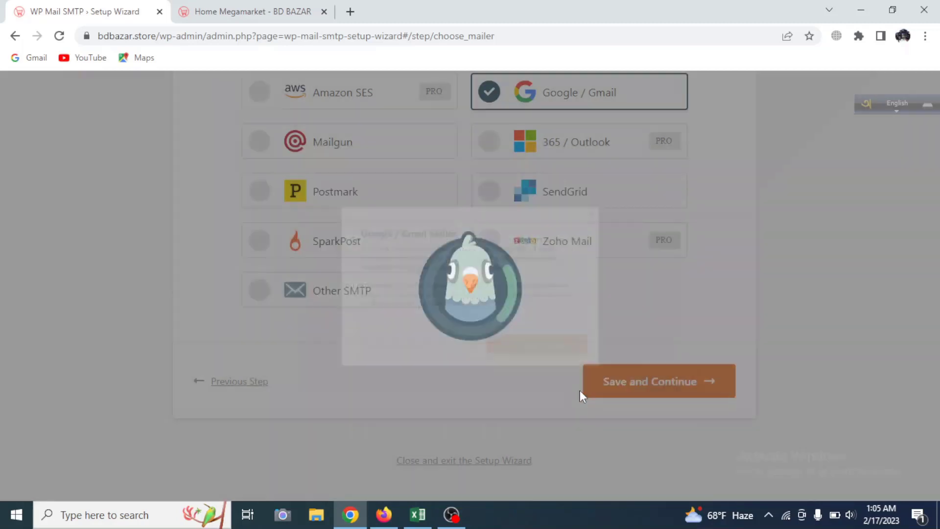
Examine the Gmail mailer settings, including Client ID, Client Secret, Authorized Redirect URI and the Google authorization section.
scroll(457, 352, "down", 3)
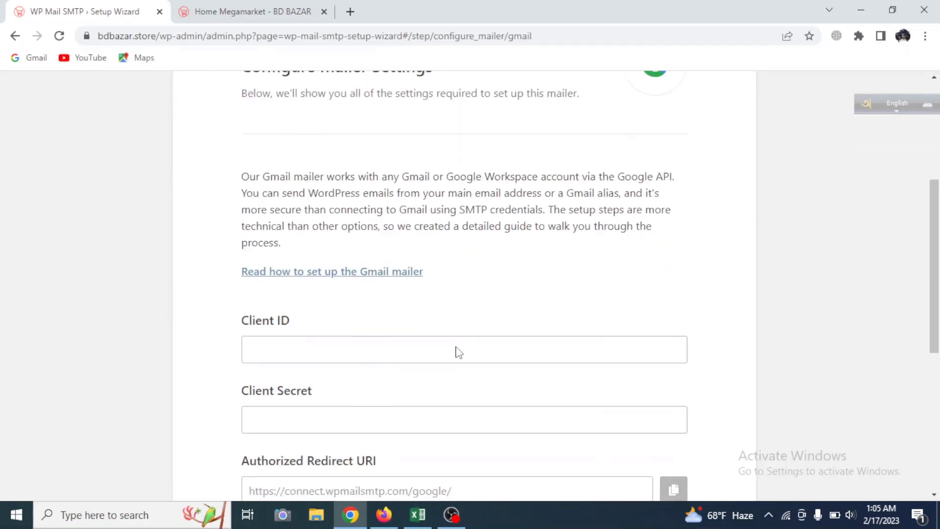
scroll(458, 353, "up", 3)
scroll(455, 349, "down", 3)
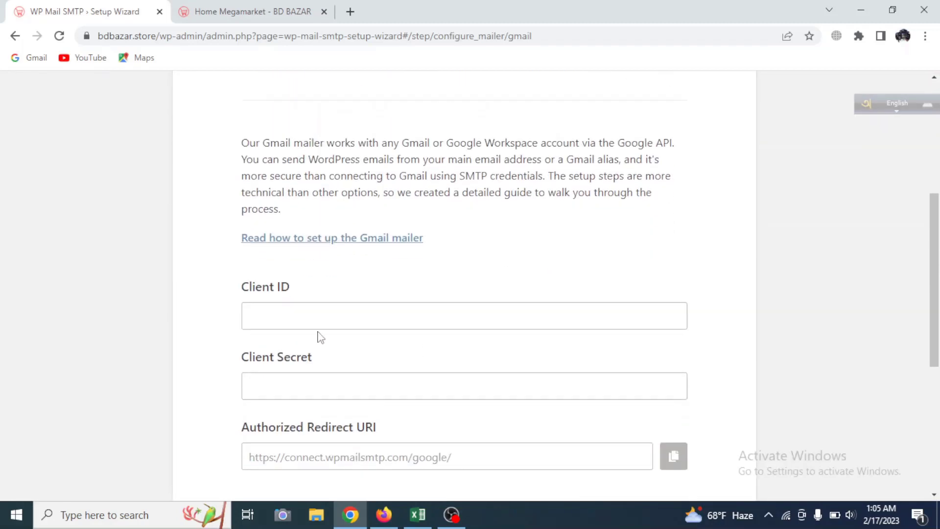
left_click(313, 317)
scroll(380, 348, "down", 1)
left_click(378, 325)
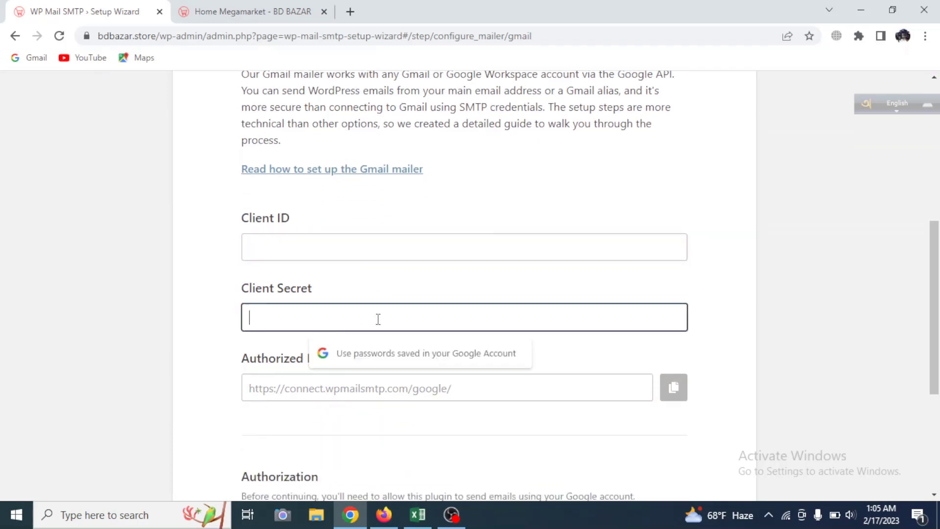
left_click(313, 392)
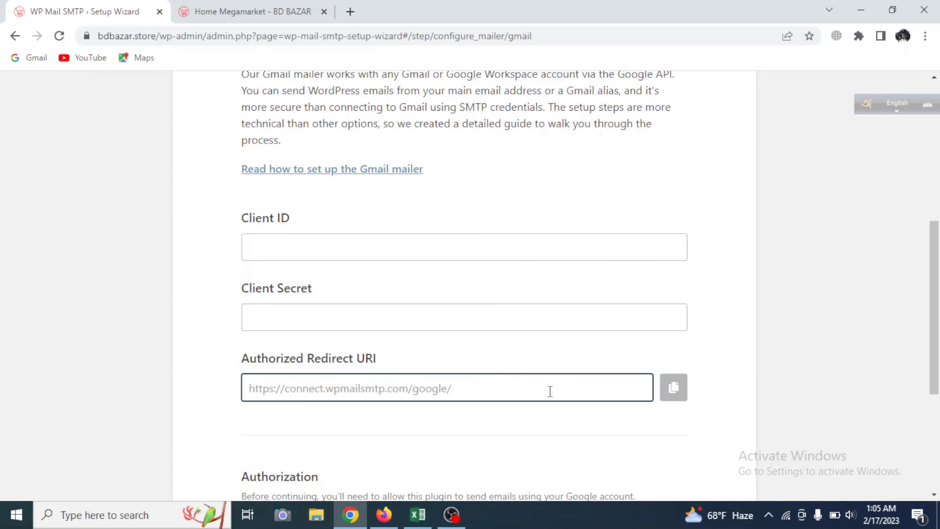
scroll(631, 357, "down", 2)
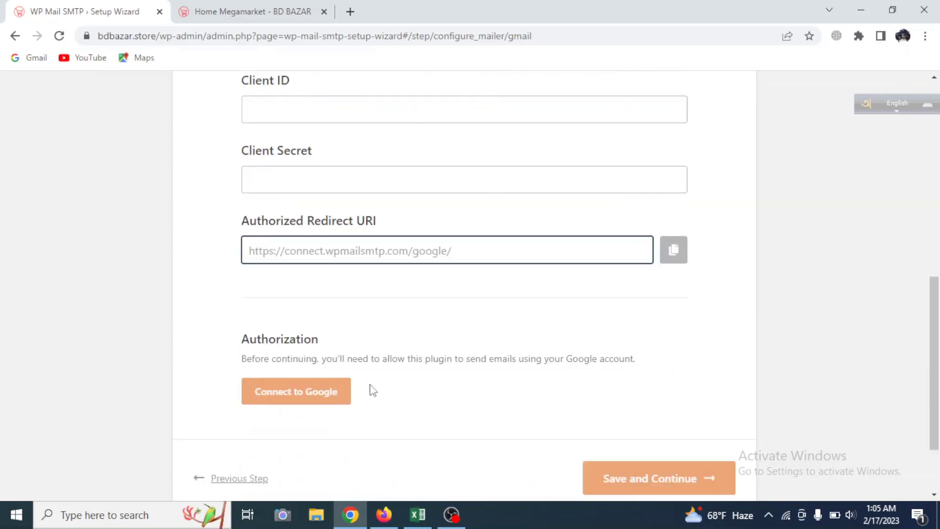
scroll(453, 415, "up", 7)
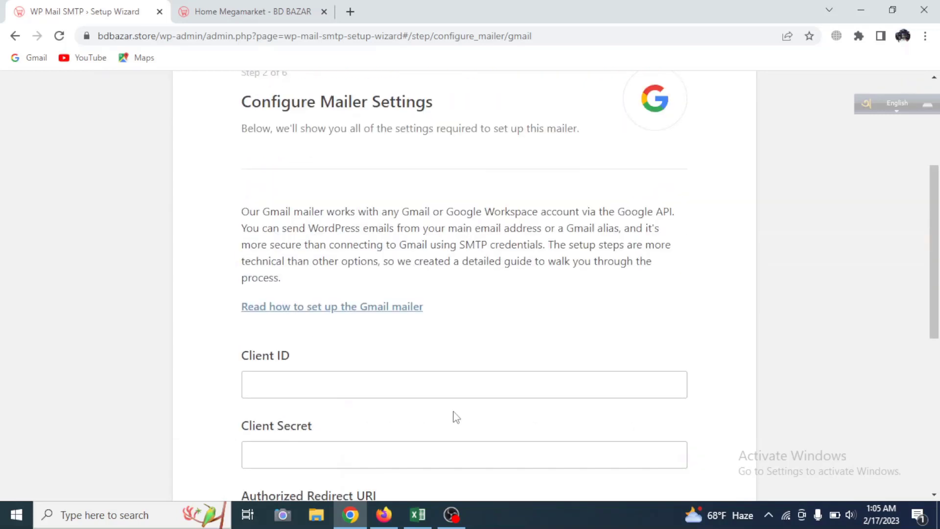
scroll(461, 415, "down", 3)
scroll(460, 415, "down", 2)
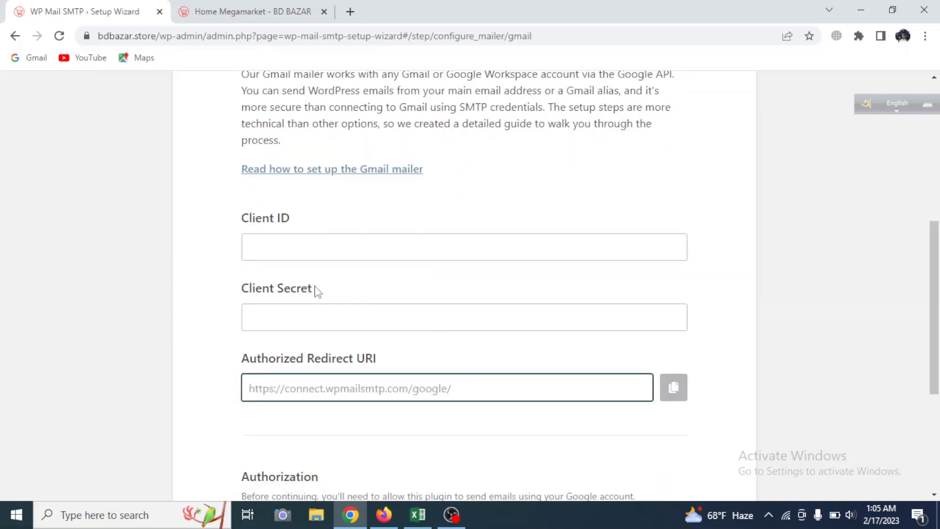
Open the Gmail mailer setup guide in a new tab and follow its link to the Google Cloud Console.
scroll(397, 315, "up", 2)
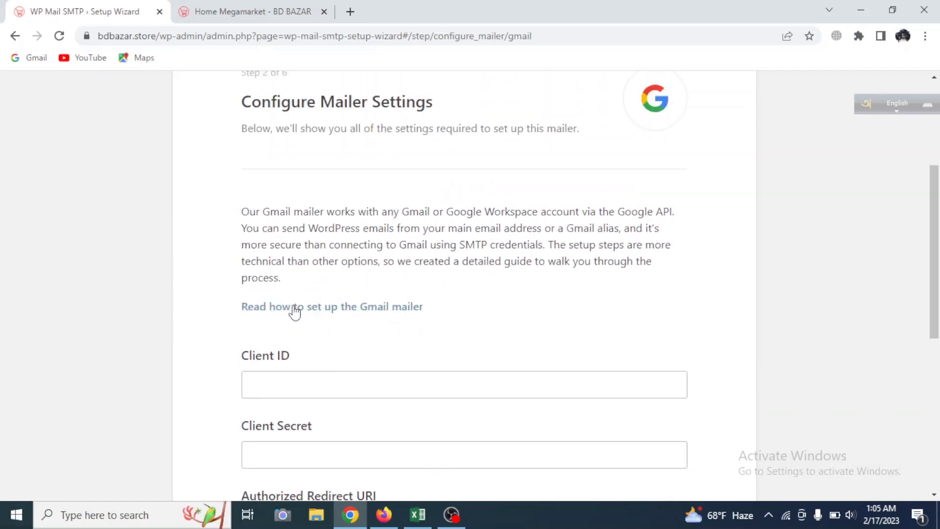
scroll(372, 317, "up", 4)
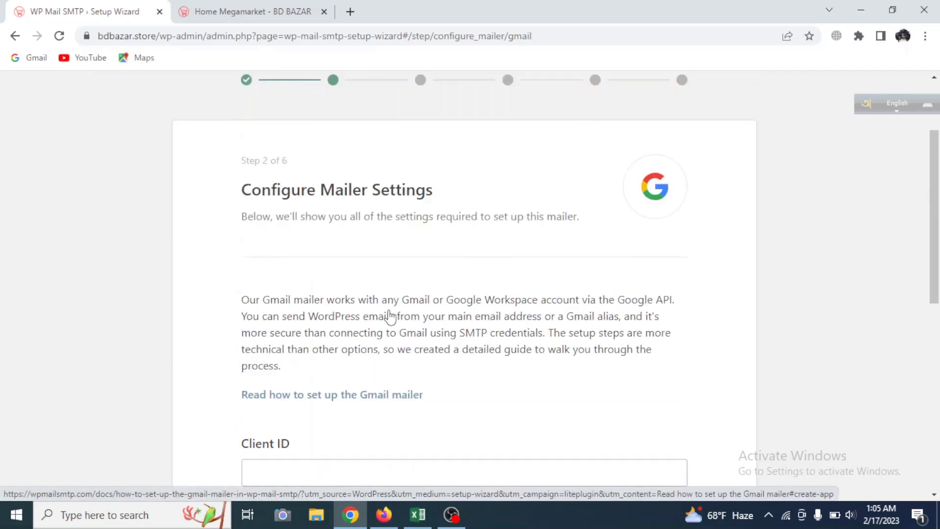
scroll(386, 315, "down", 4)
right_click(370, 305)
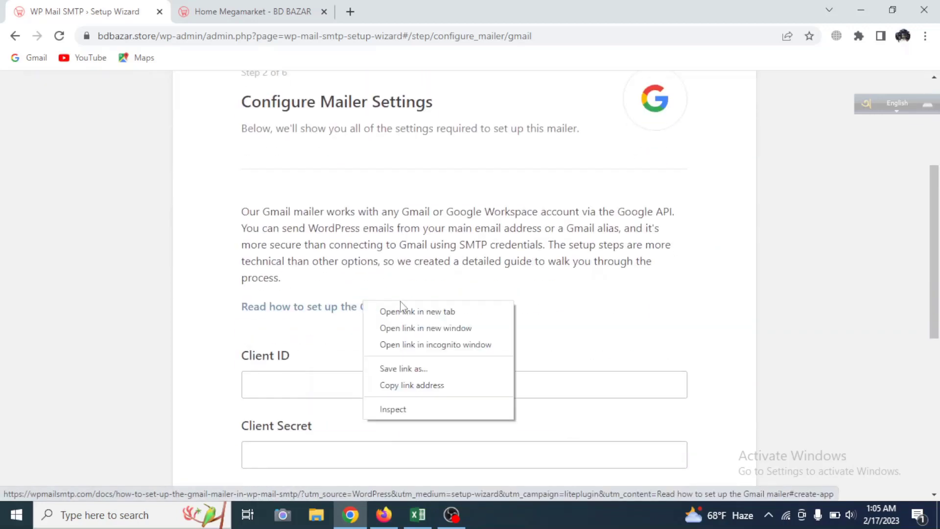
left_click(397, 309)
left_click(386, 11)
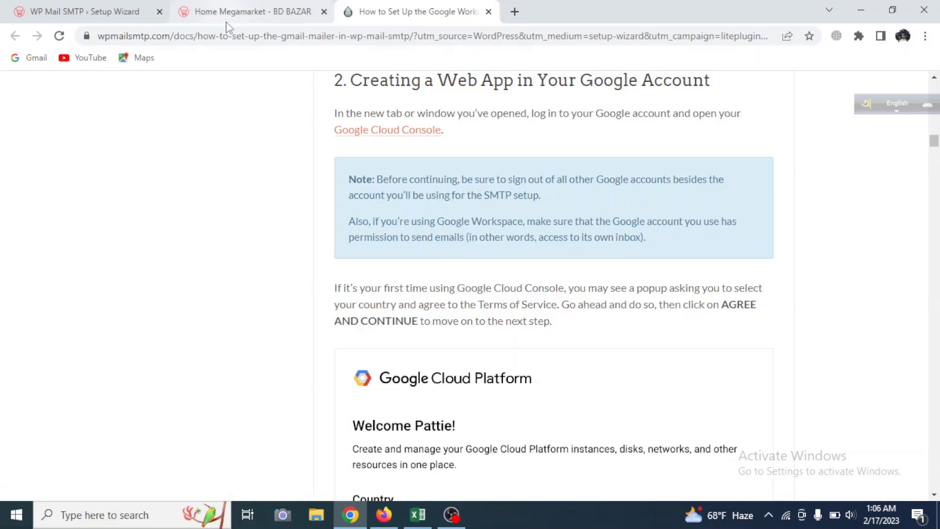
left_click(386, 137)
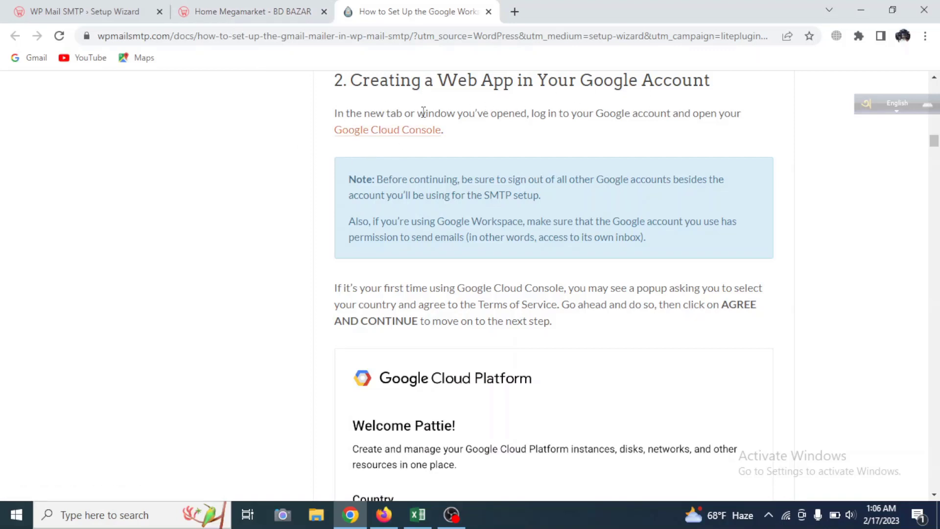
left_click(397, 135)
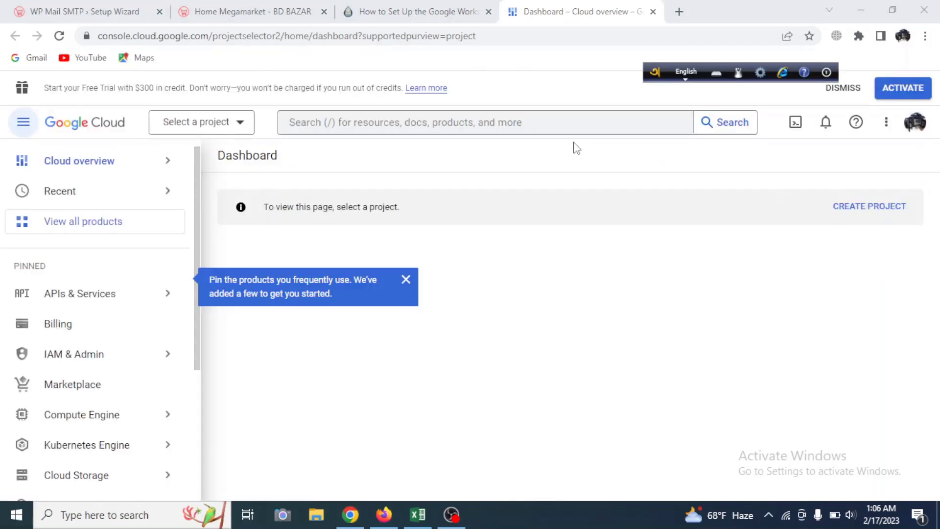
Switch the Google Cloud console to the Google account used for the SMTP setup and start a new project.
left_click(915, 121)
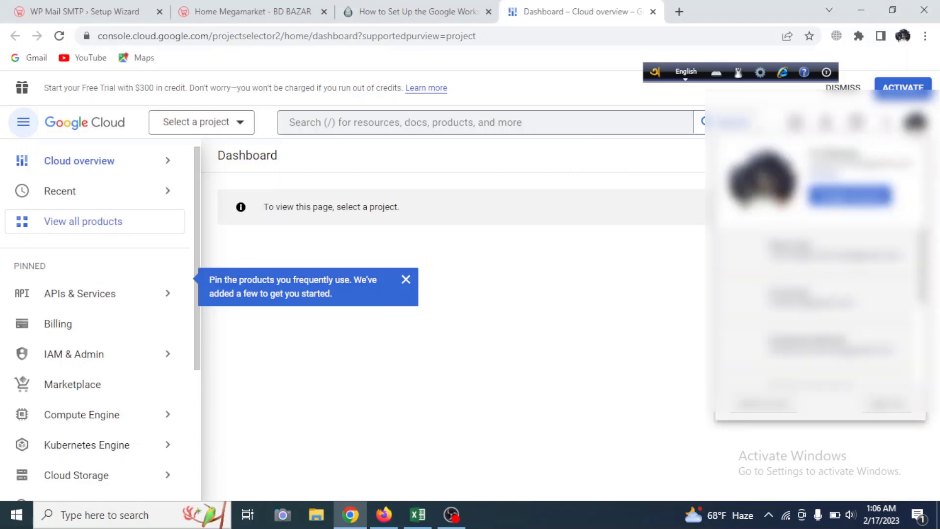
left_click(813, 345)
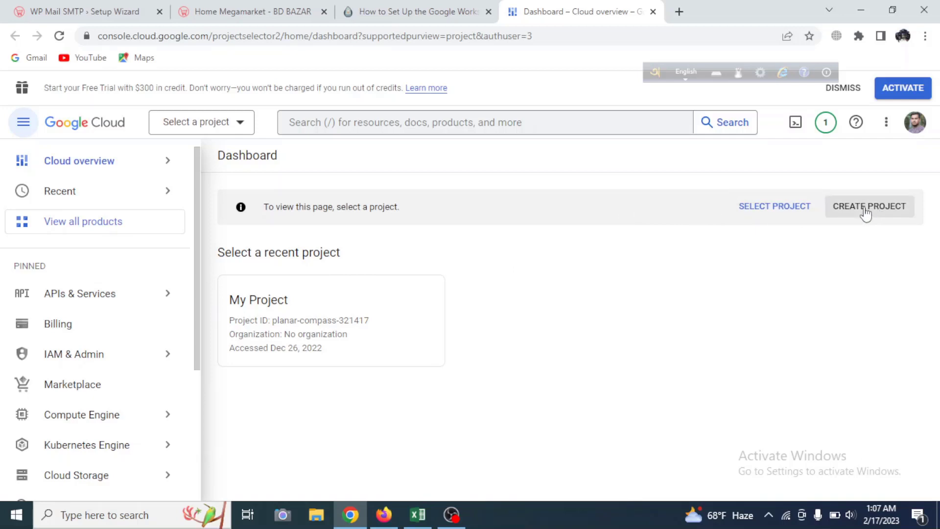
left_click(240, 123)
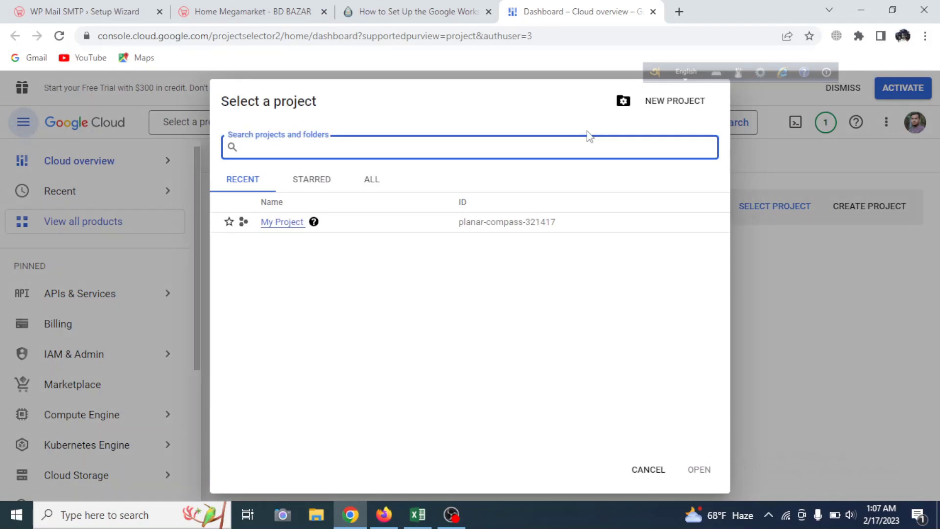
left_click(686, 104)
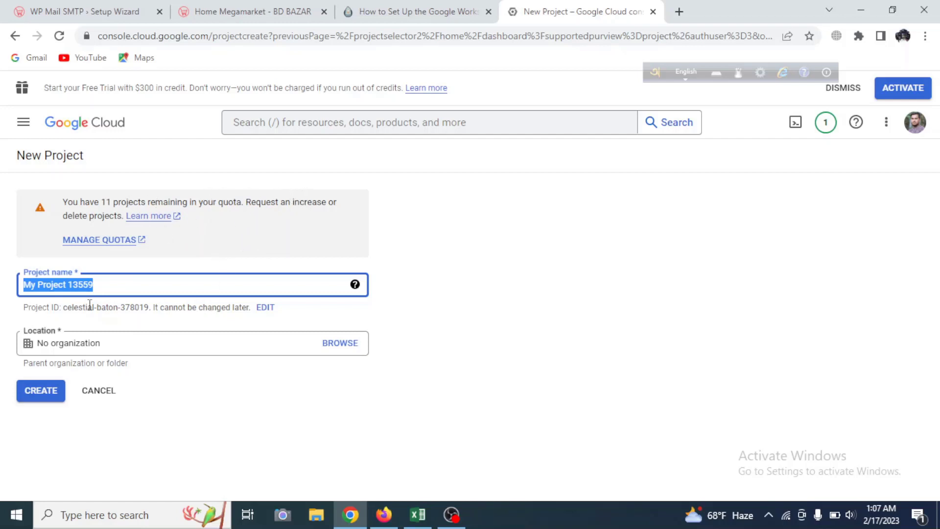
Name the new project "bd bazar smtp", leave its location as No organization, and create it.
left_click(104, 289)
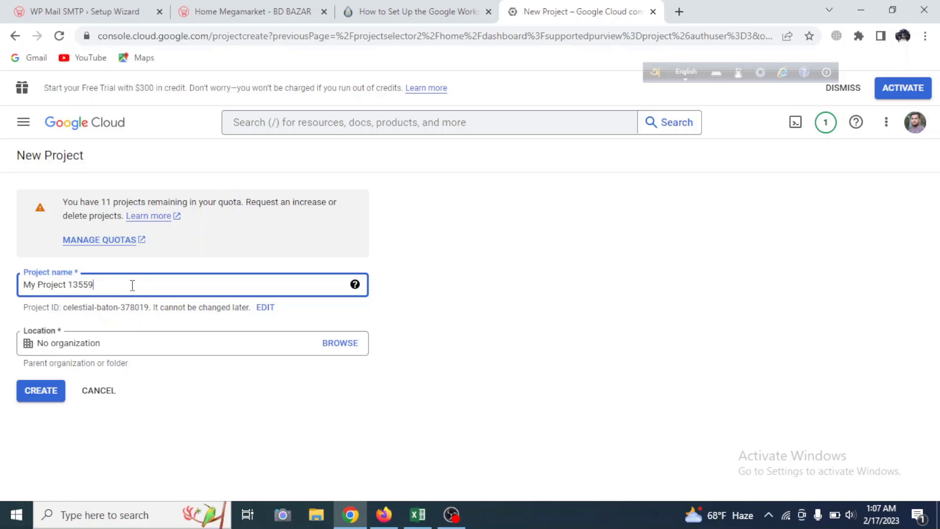
left_click_drag(132, 285, 24, 286)
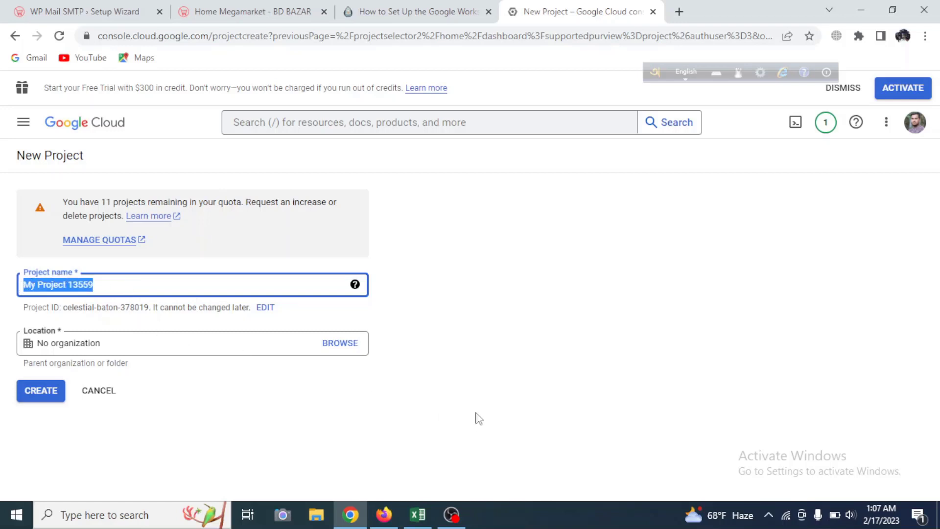
left_click(217, 11)
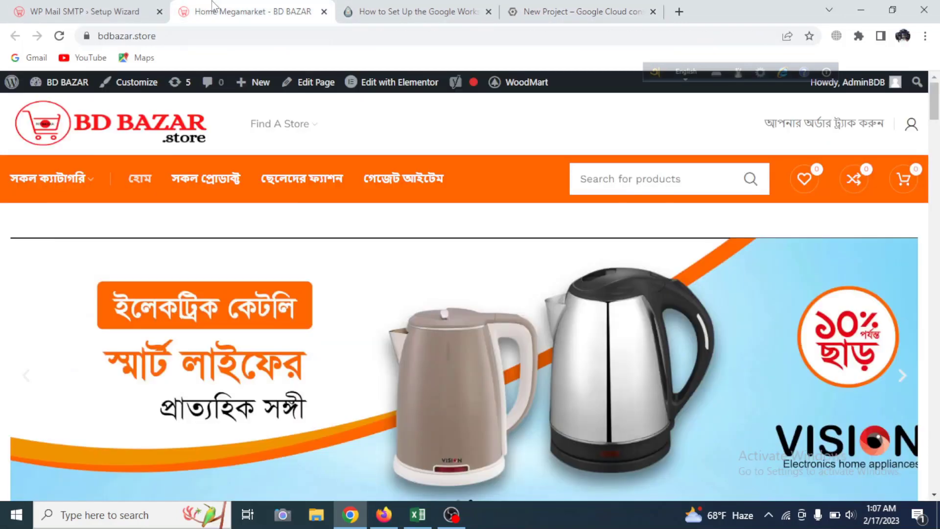
left_click(416, 7)
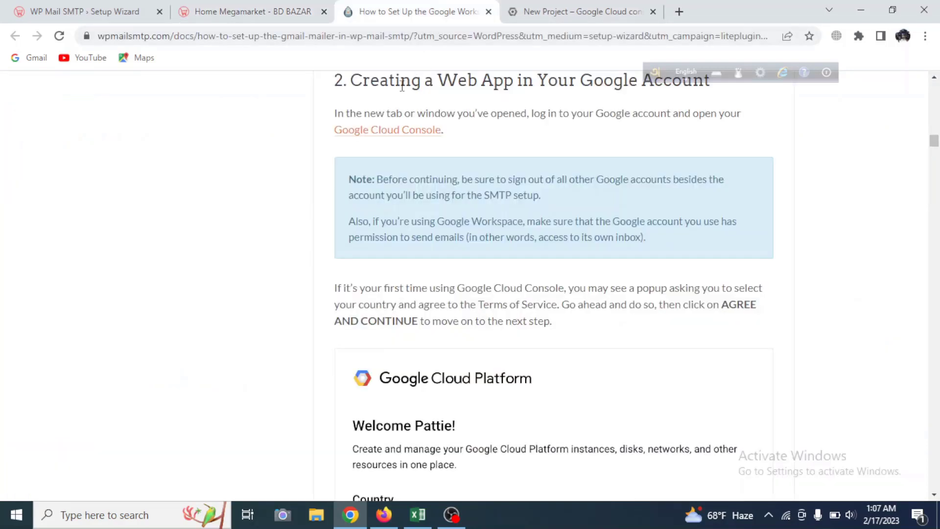
left_click(528, 12)
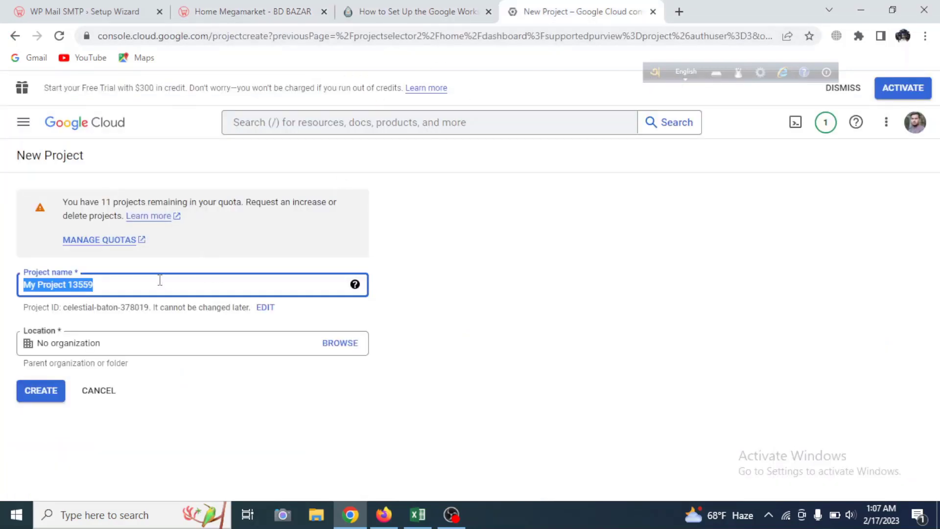
type("bd bazar")
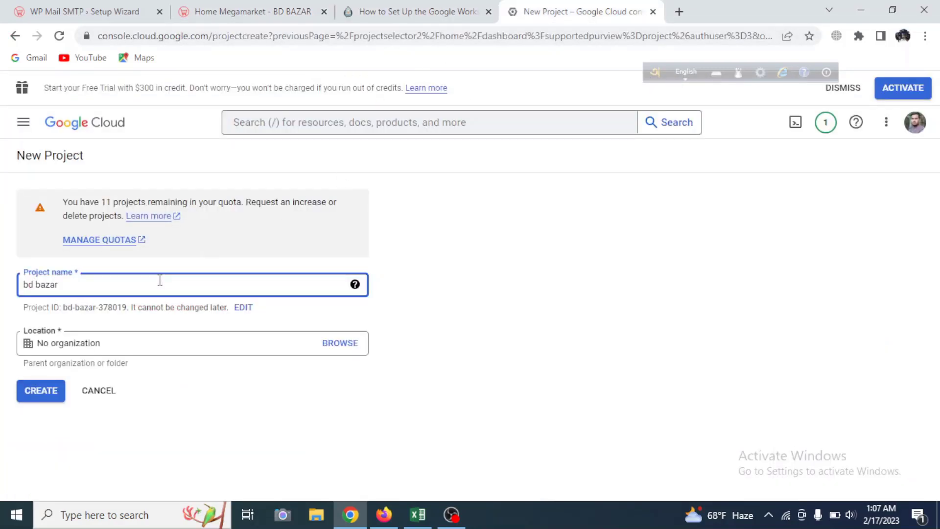
type(" smtp")
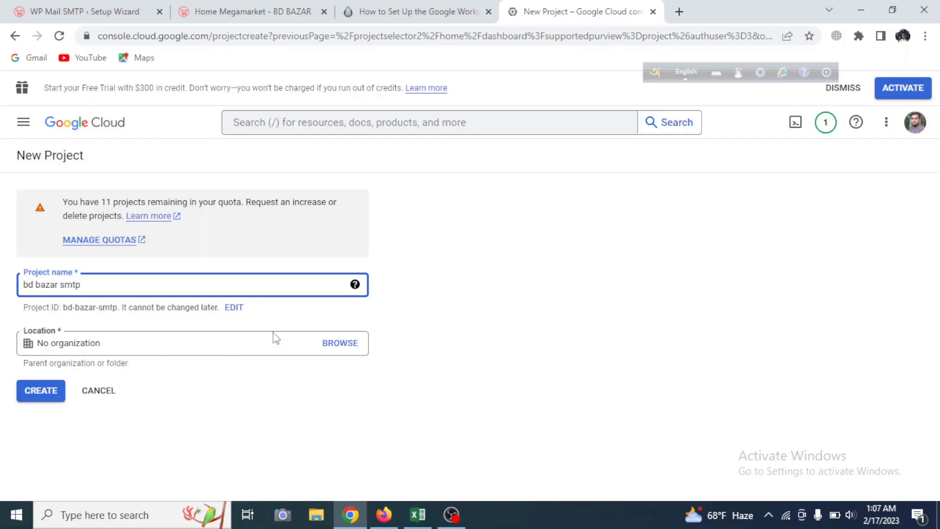
left_click(40, 390)
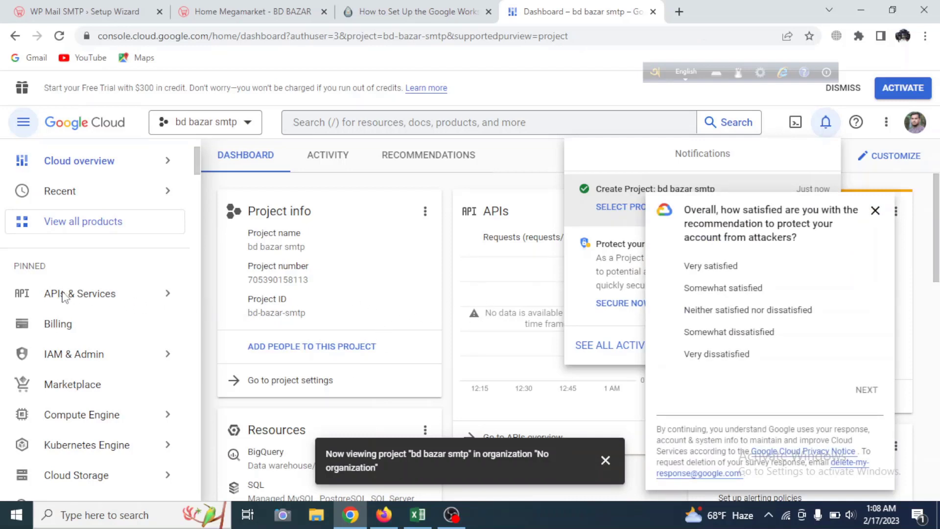
Search the API Library for "gmail api" and enable the Gmail API for the bd bazar smtp project.
left_click(168, 294)
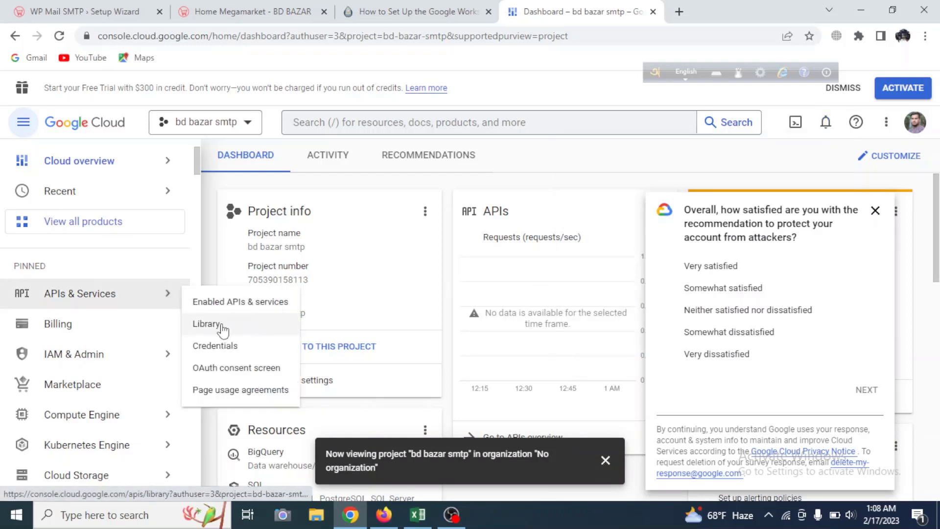
left_click(222, 325)
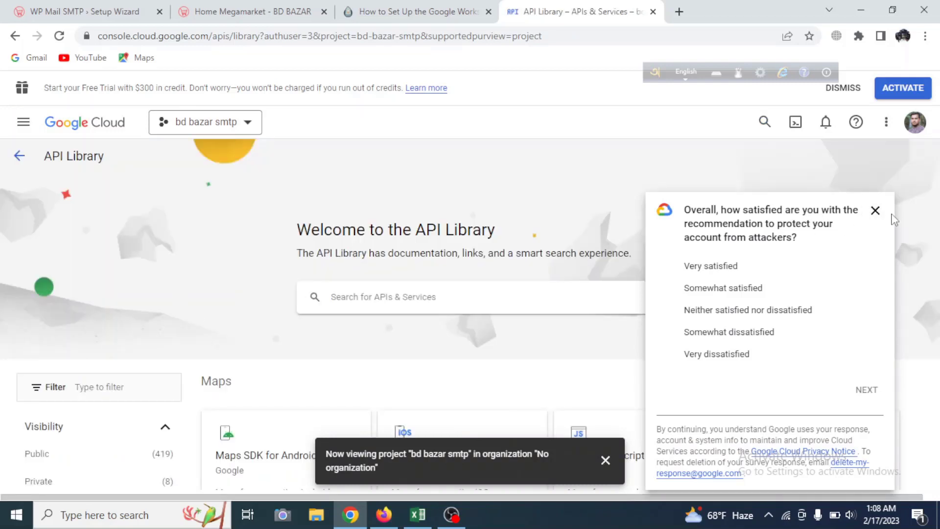
left_click(875, 210)
left_click(398, 297)
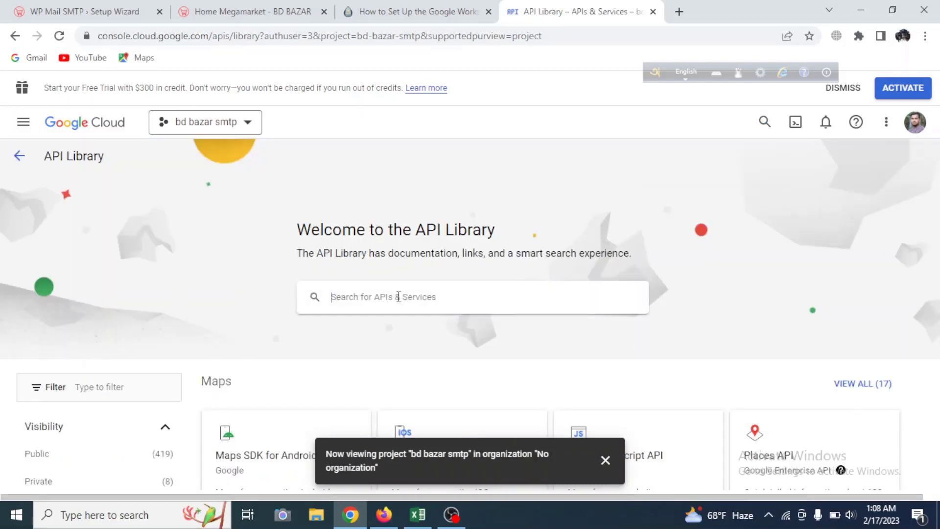
type("gmail")
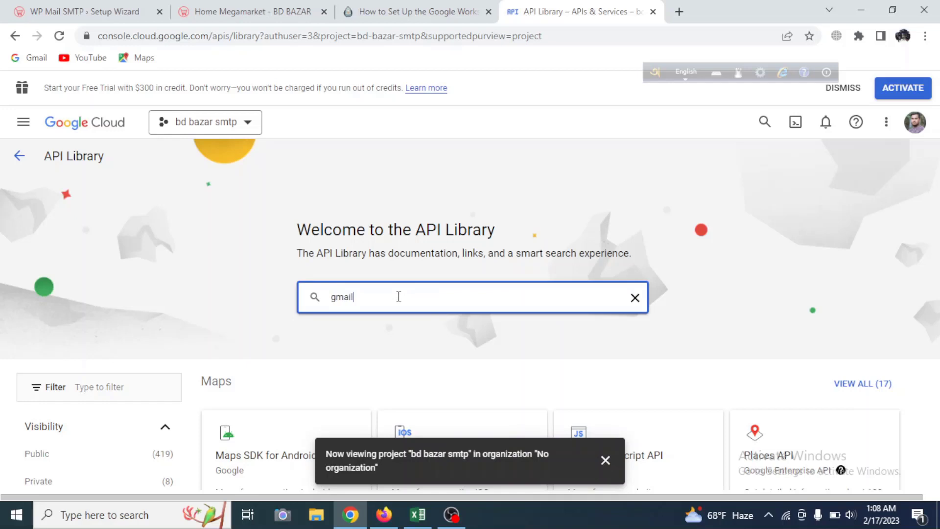
left_click(368, 325)
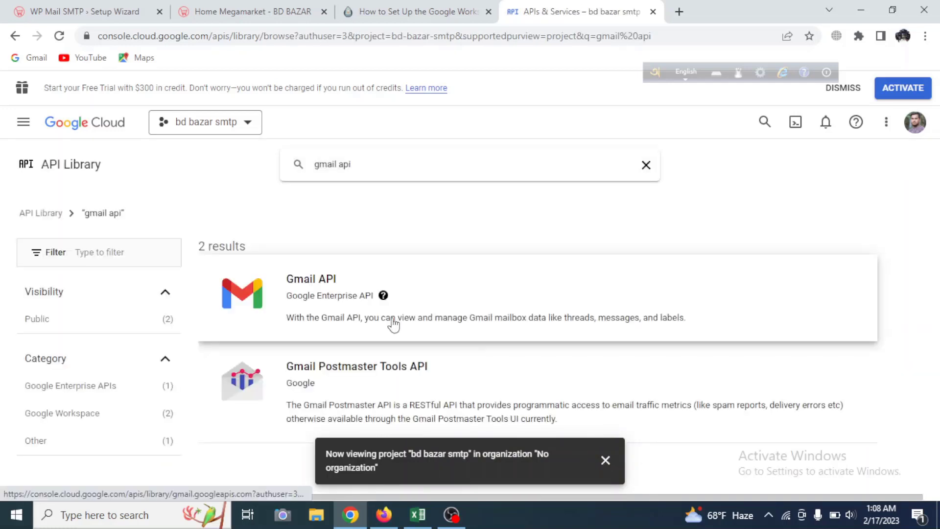
left_click(311, 293)
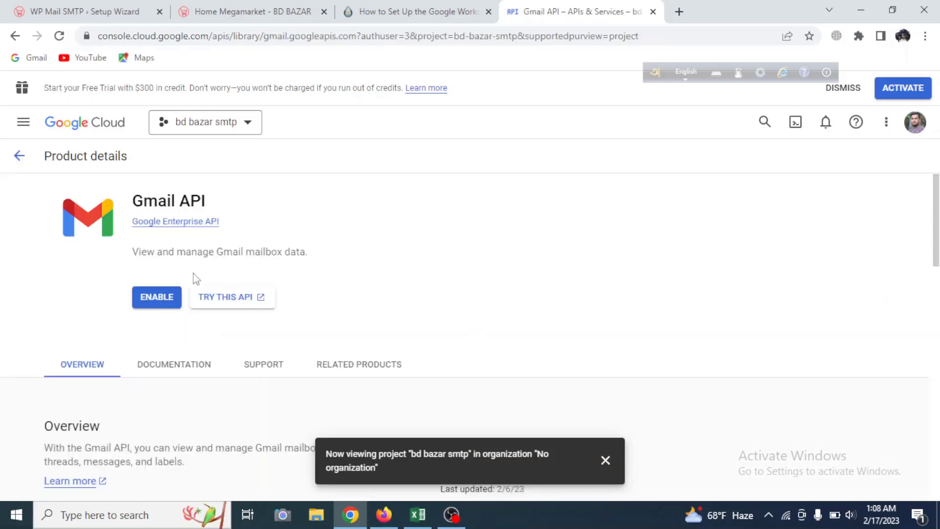
left_click(155, 300)
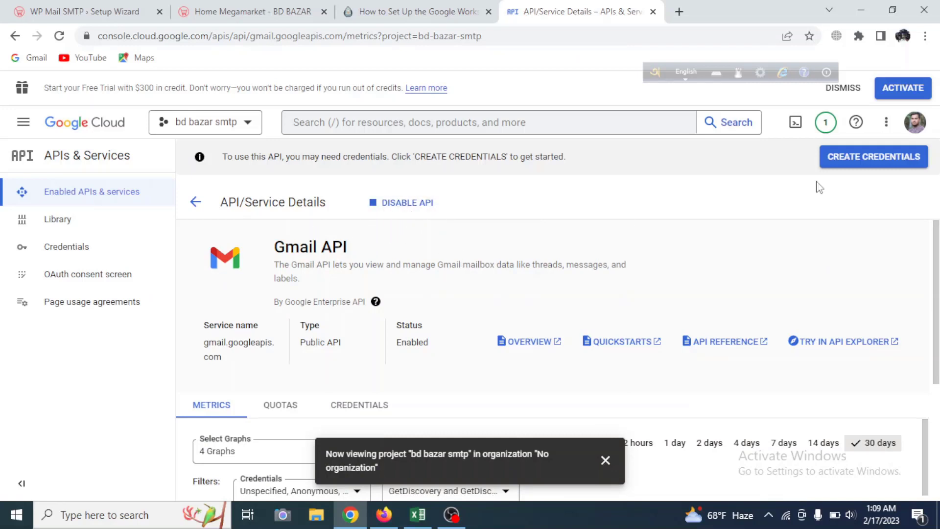
Start creating credentials for the Gmail API, choose User data as the data to access, and continue to the OAuth consent screen.
left_click(865, 163)
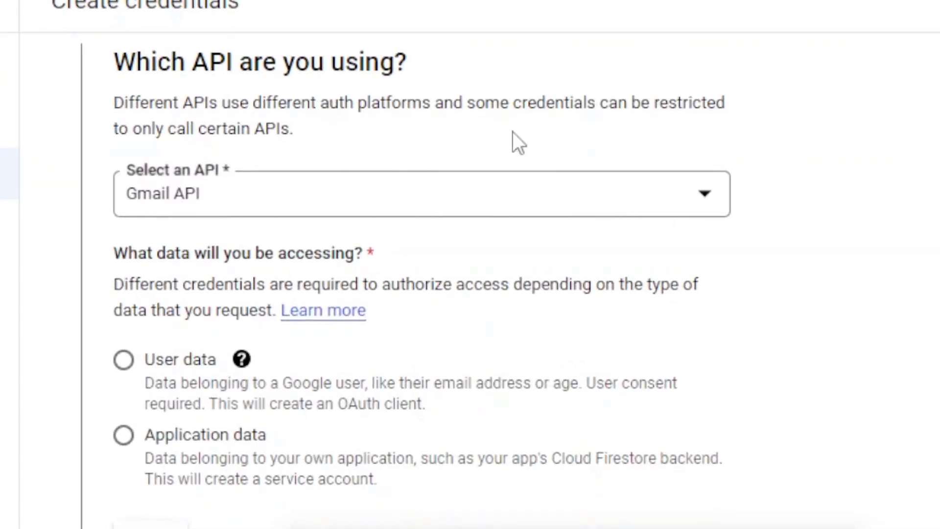
left_click(716, 204)
scroll(712, 196, "up", 5)
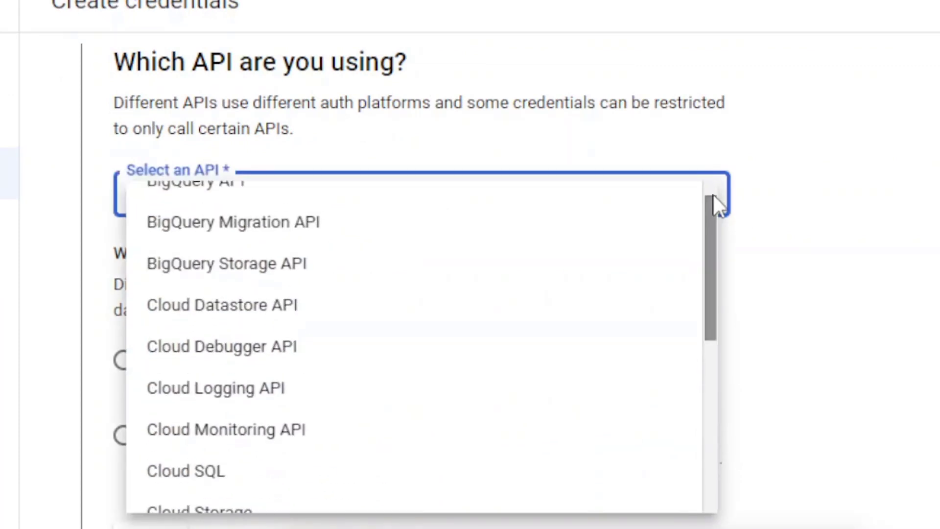
left_click(780, 278)
scroll(727, 296, "down", 2)
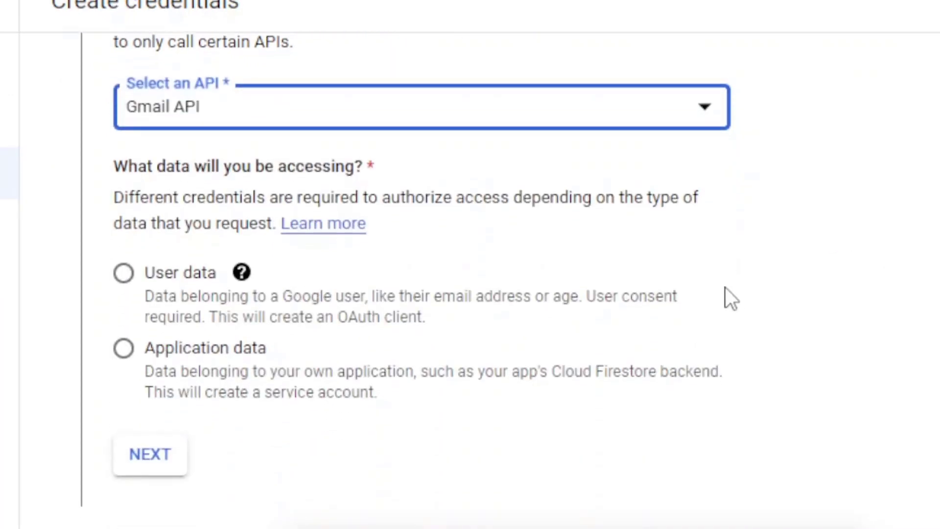
left_click(125, 273)
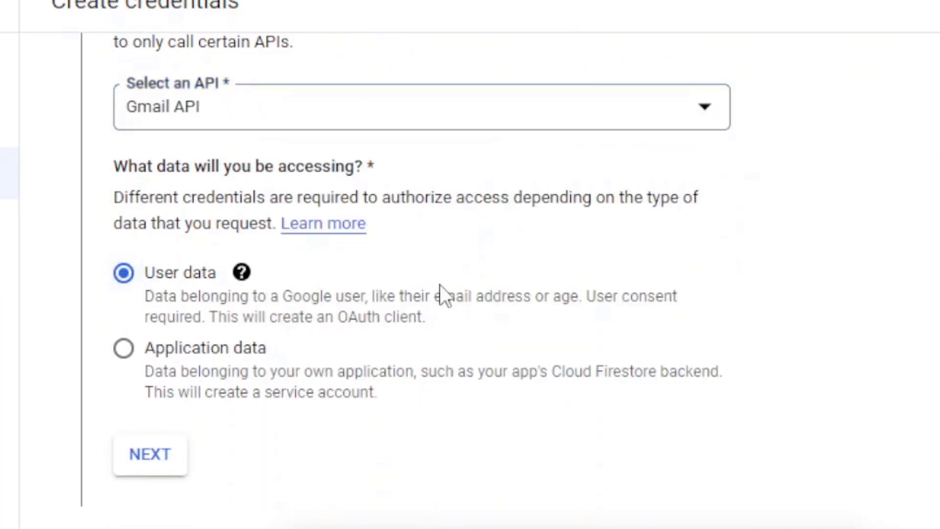
left_click(157, 462)
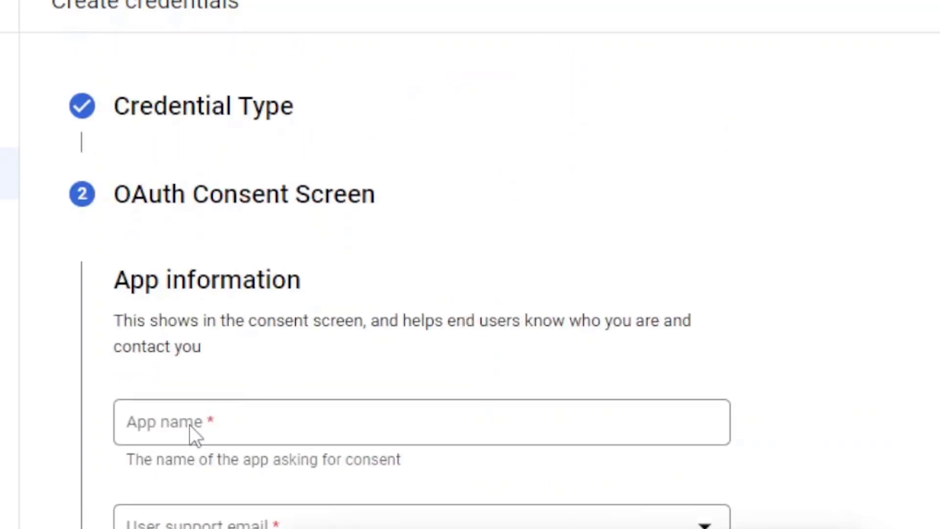
Set the consent screen's app name to "bd bazar app" and select the account's email as the user support email.
left_click(190, 425)
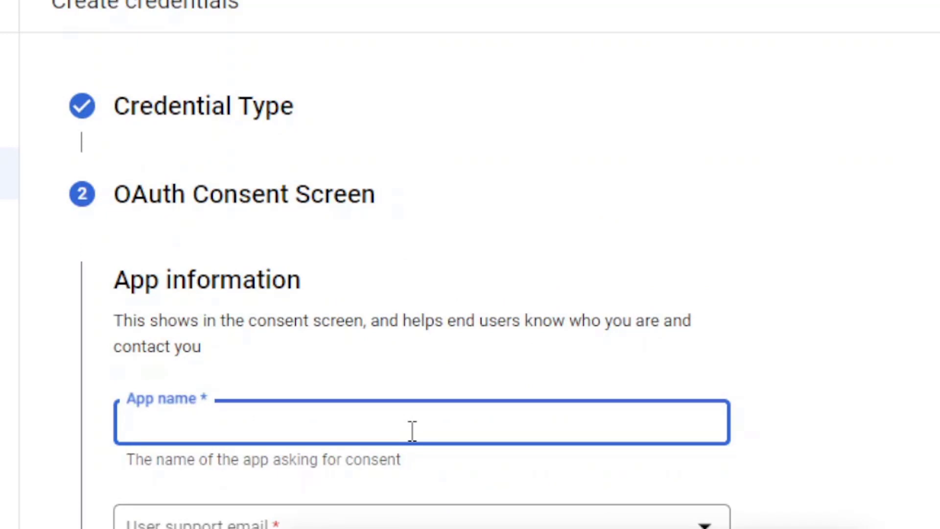
type("bd bazar app")
scroll(336, 311, "down", 5)
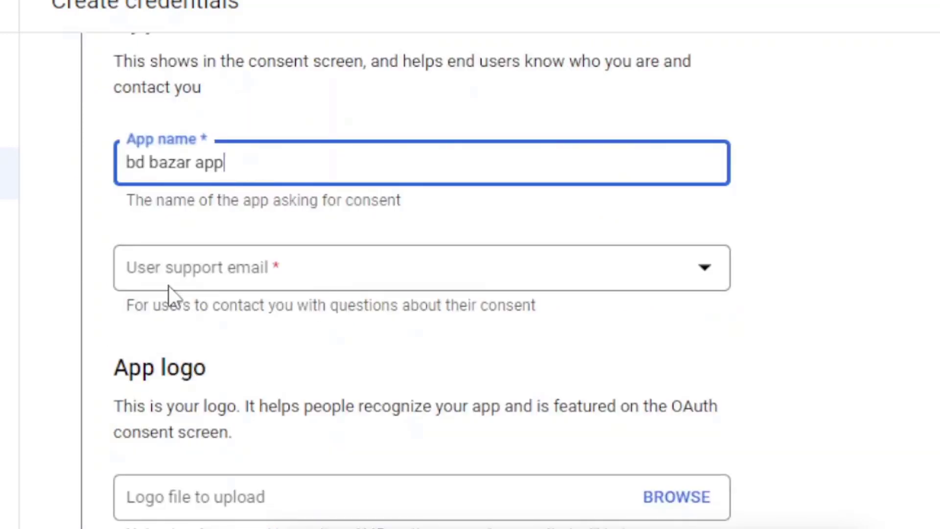
left_click(708, 275)
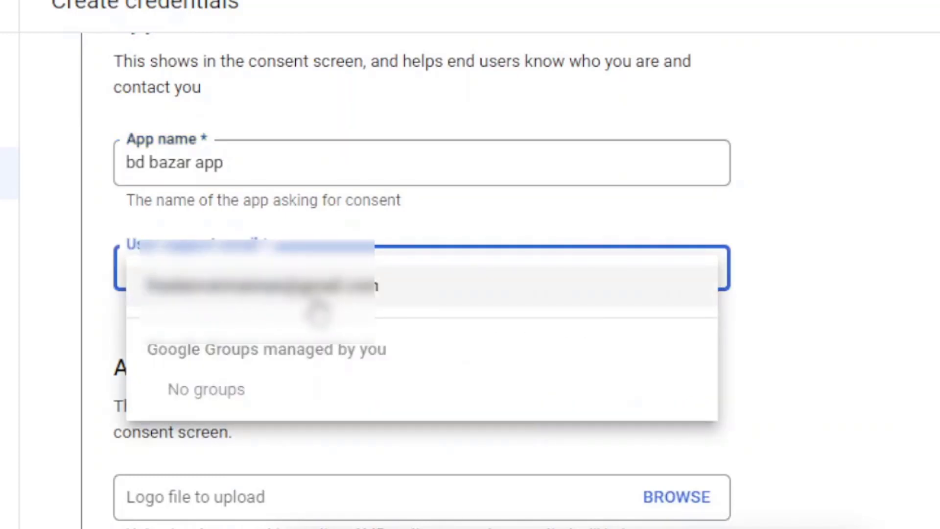
left_click(382, 298)
Skip the app logo, fill in the developer contact email address, and save the OAuth consent screen.
scroll(796, 288, "down", 5)
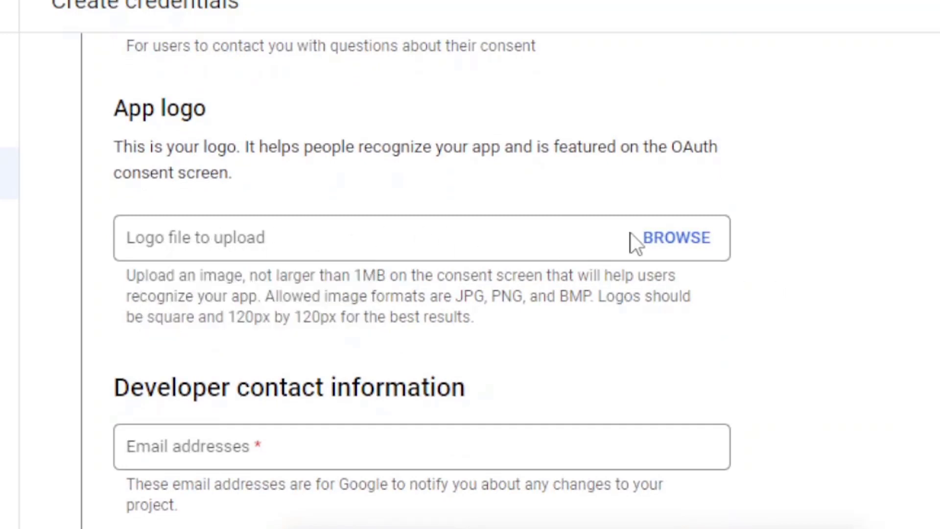
scroll(631, 240, "down", 3)
scroll(562, 245, "down", 3)
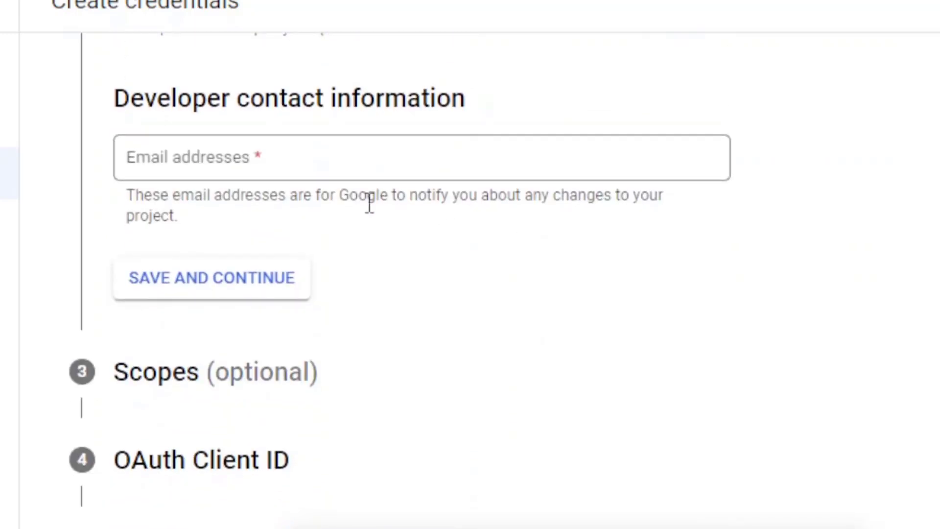
left_click(401, 163)
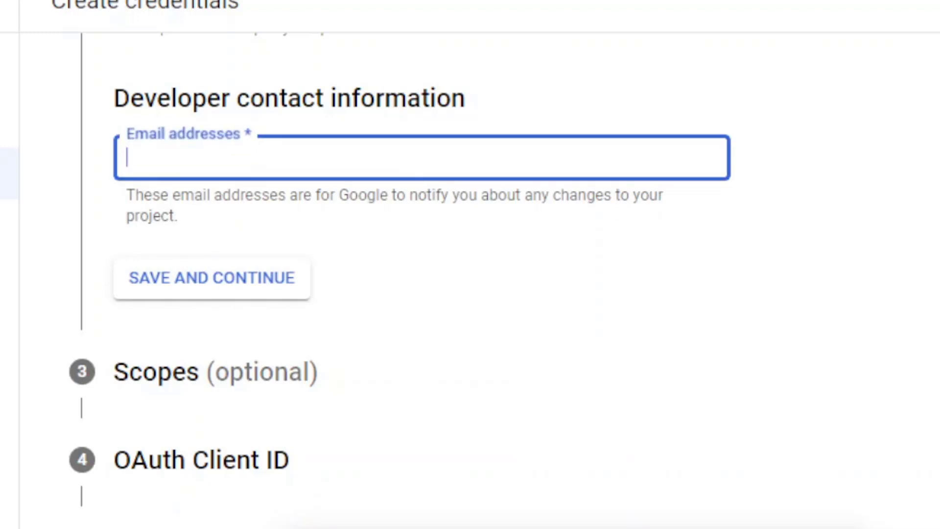
type("fre")
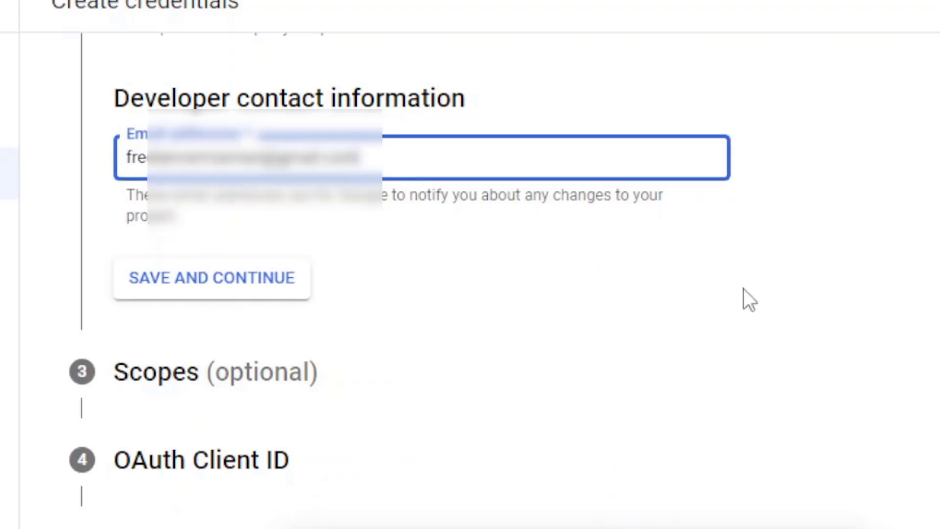
left_click(183, 287)
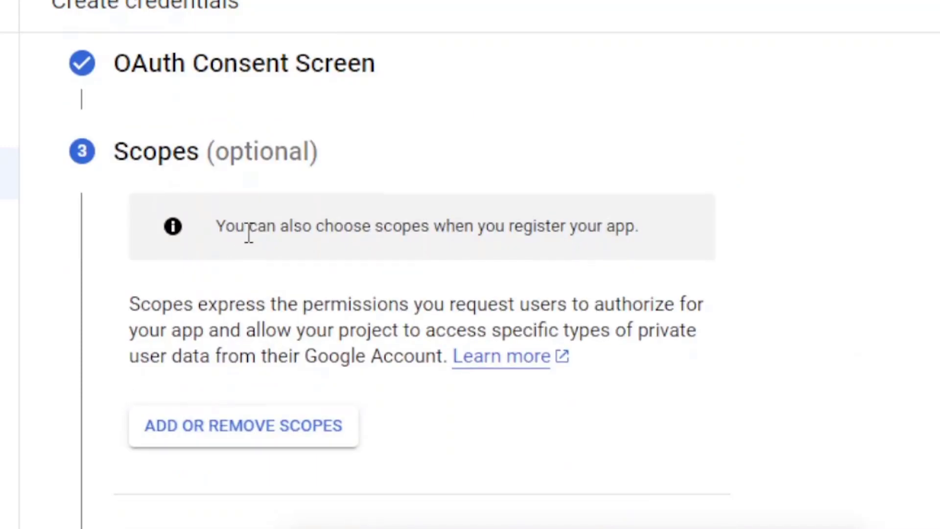
Leave the optional scopes empty, then save and continue to the OAuth Client ID section.
scroll(309, 262, "down", 3)
scroll(504, 314, "down", 3)
scroll(321, 304, "up", 5)
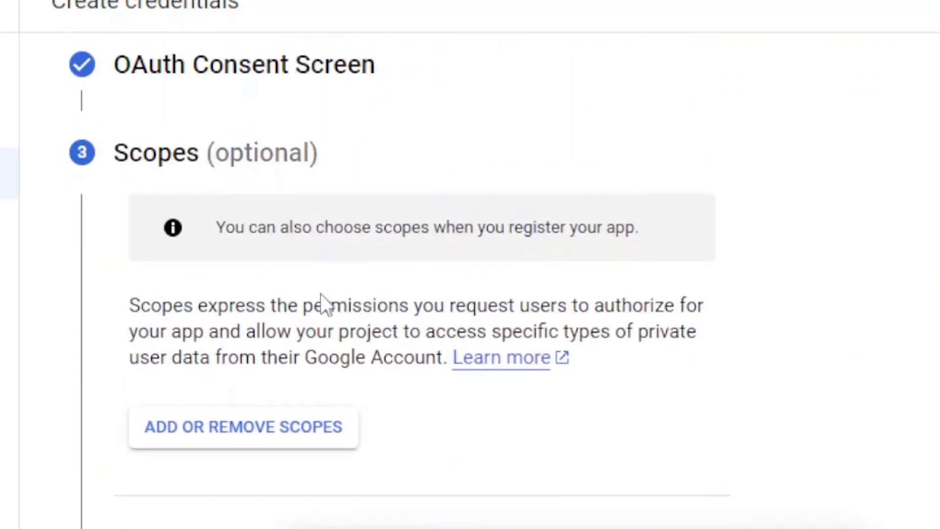
scroll(301, 313, "down", 5)
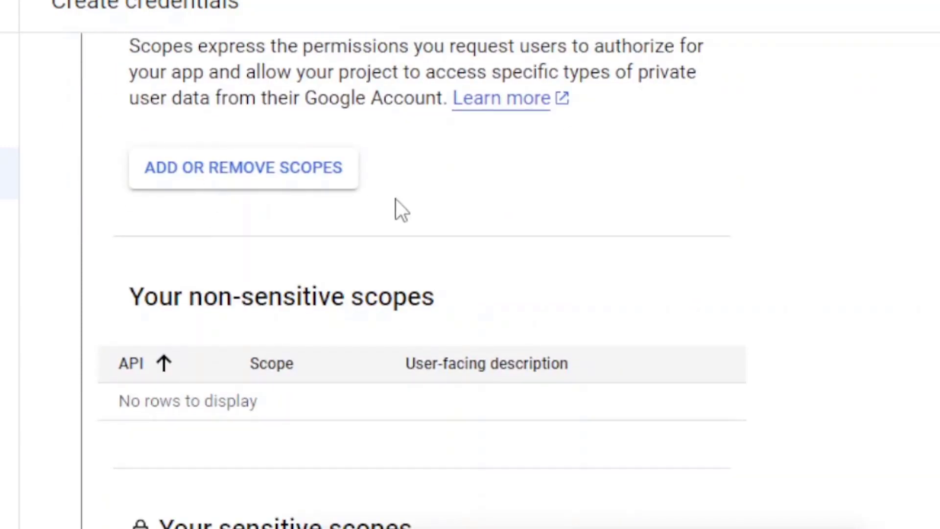
scroll(397, 198, "down", 9)
scroll(402, 201, "down", 6)
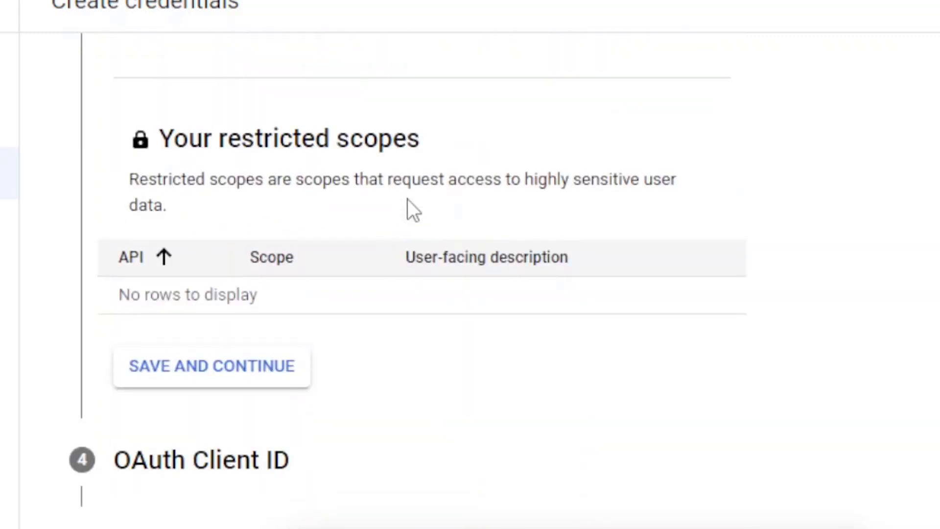
left_click(208, 374)
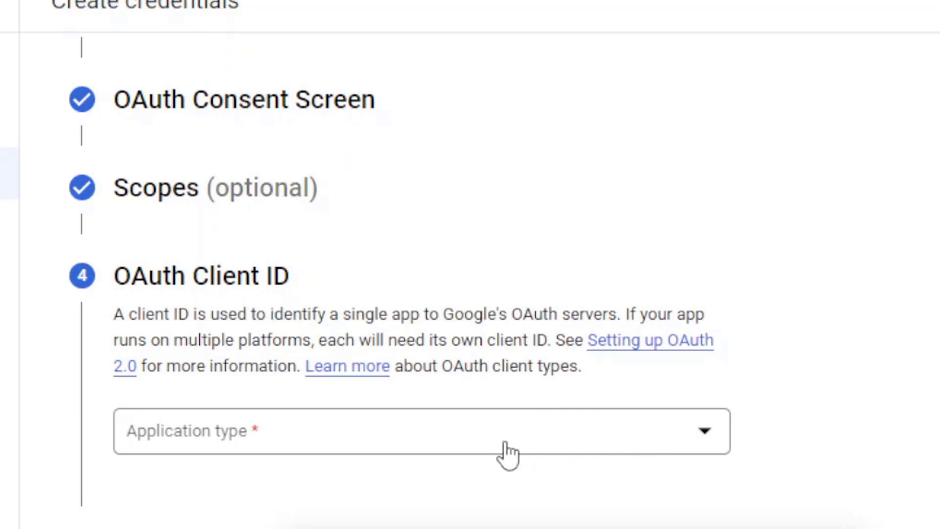
Set the OAuth client's application type to Web application and keep the default name "Web client 1".
left_click(707, 436)
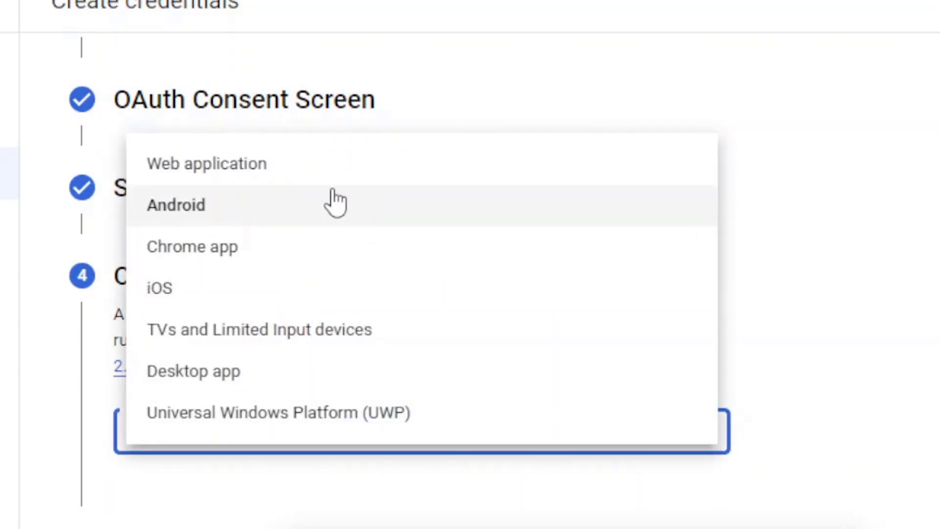
left_click(272, 182)
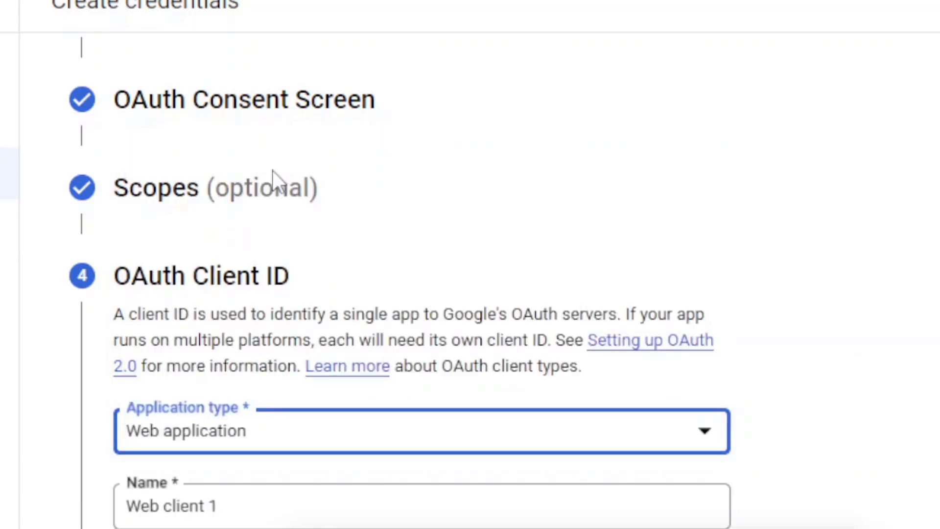
scroll(329, 214, "down", 5)
scroll(375, 200, "up", 3)
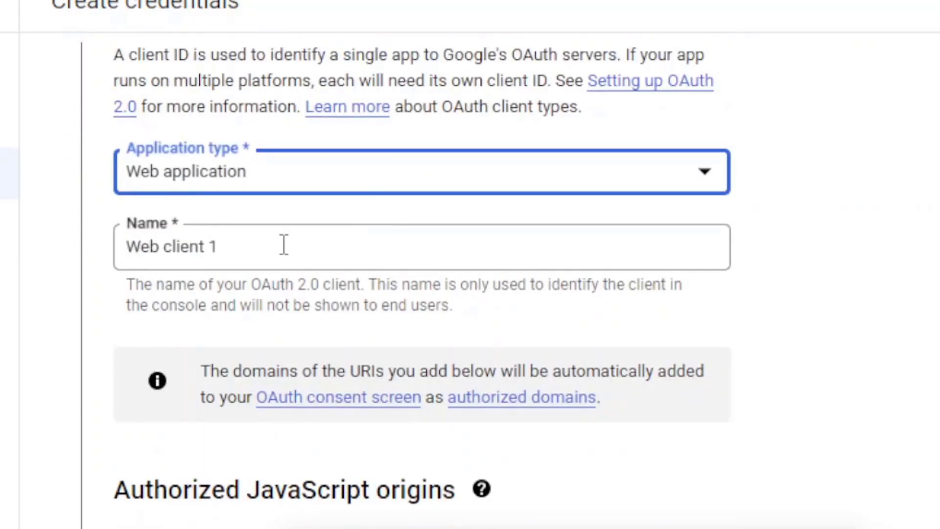
left_click(612, 259)
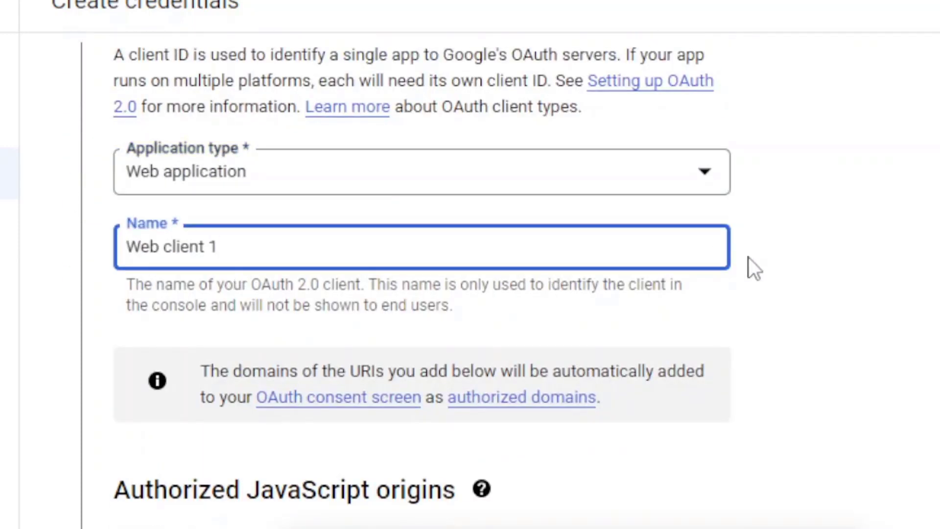
Leave the authorized JavaScript origins empty and add a blank entry under the authorized redirect URIs.
scroll(748, 257, "down", 3)
scroll(624, 211, "down", 3)
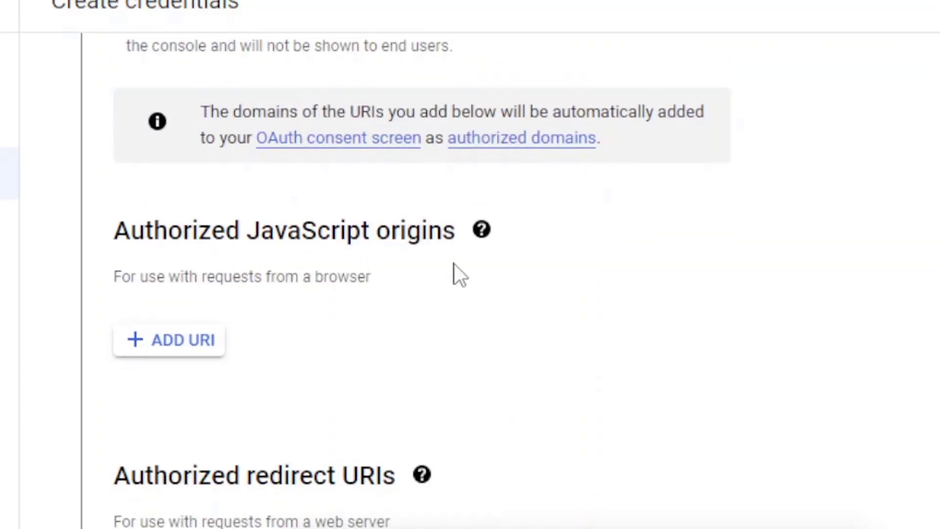
scroll(454, 264, "down", 6)
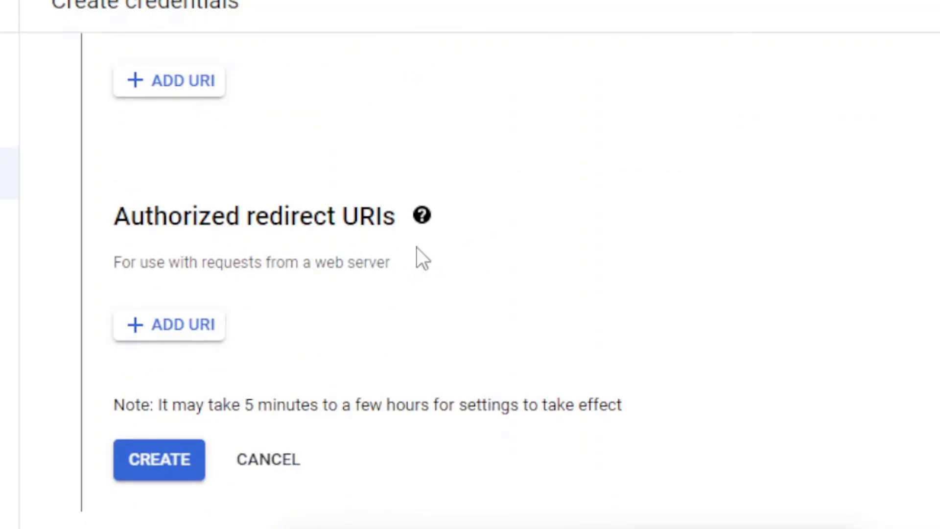
left_click(189, 328)
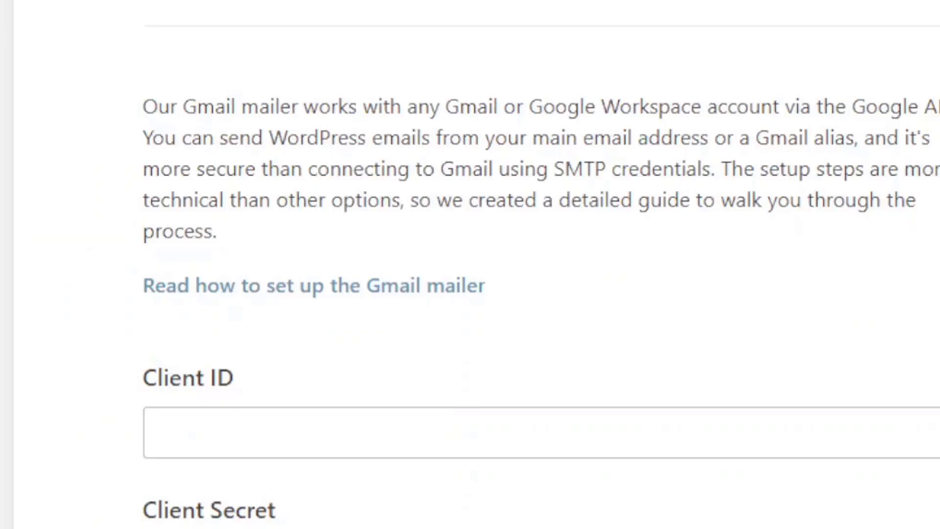
Copy the Authorized Redirect URI from the Gmail mailer settings in the WP Mail SMTP setup wizard.
scroll(426, 294, "down", 3)
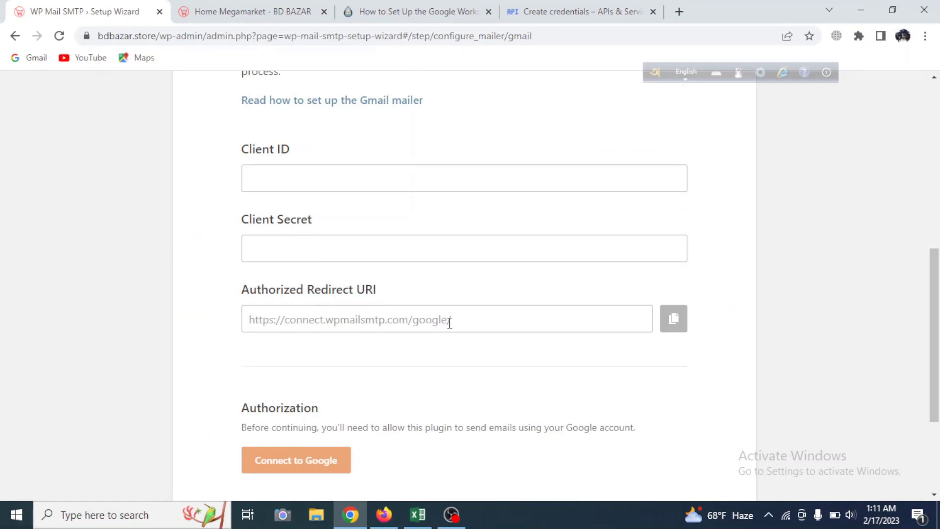
left_click_drag(450, 323, 245, 317)
left_click(525, 391)
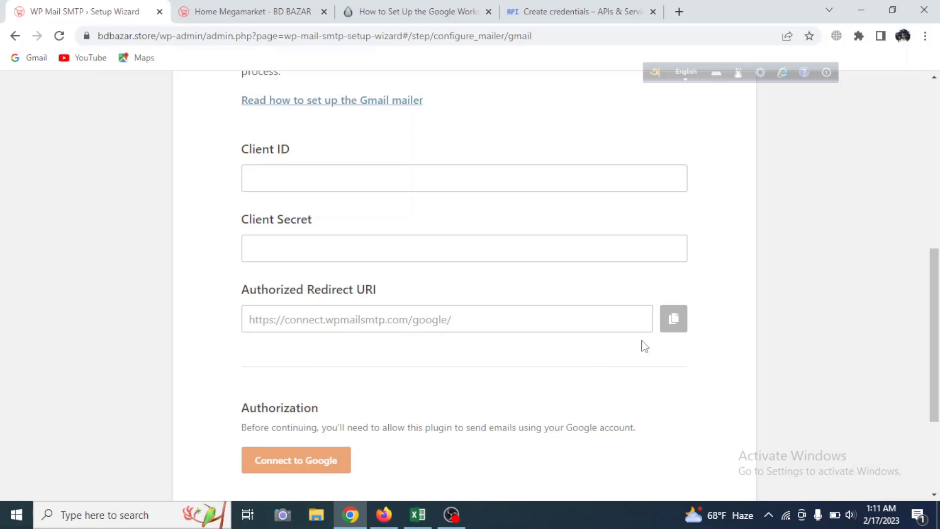
left_click(678, 324)
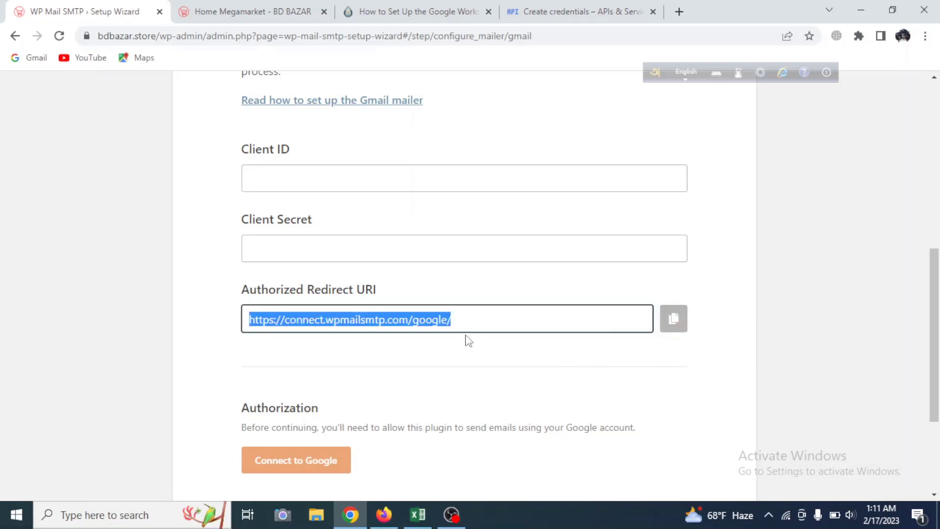
left_click(381, 11)
left_click(540, 7)
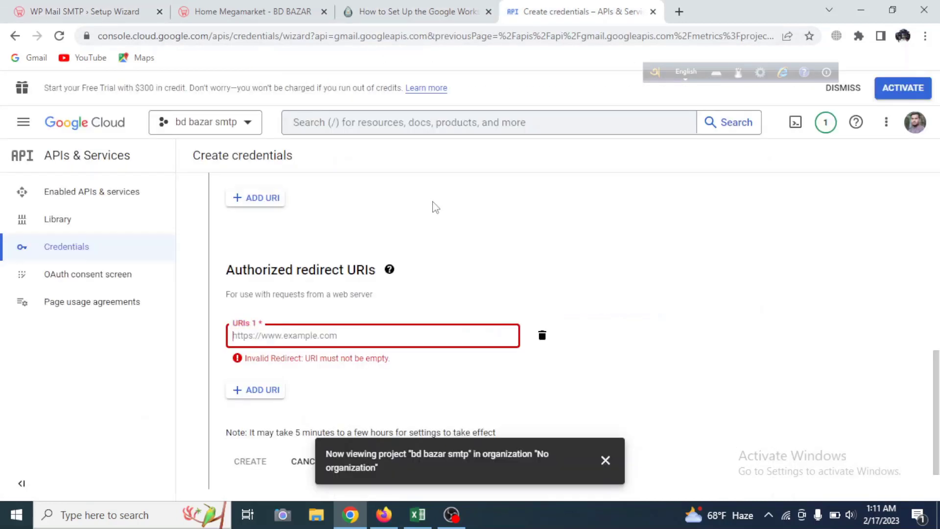
left_click(303, 333)
key("ctrl+v")
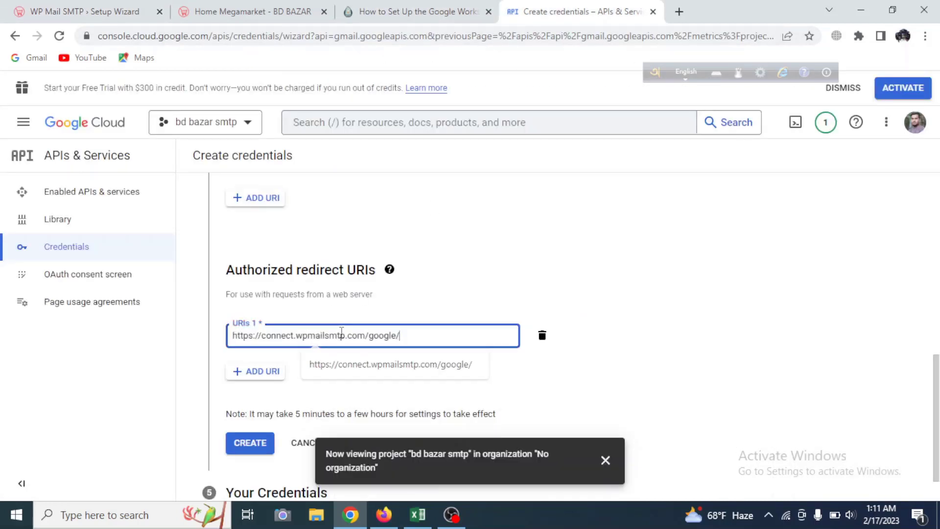
scroll(470, 335, "down", 1)
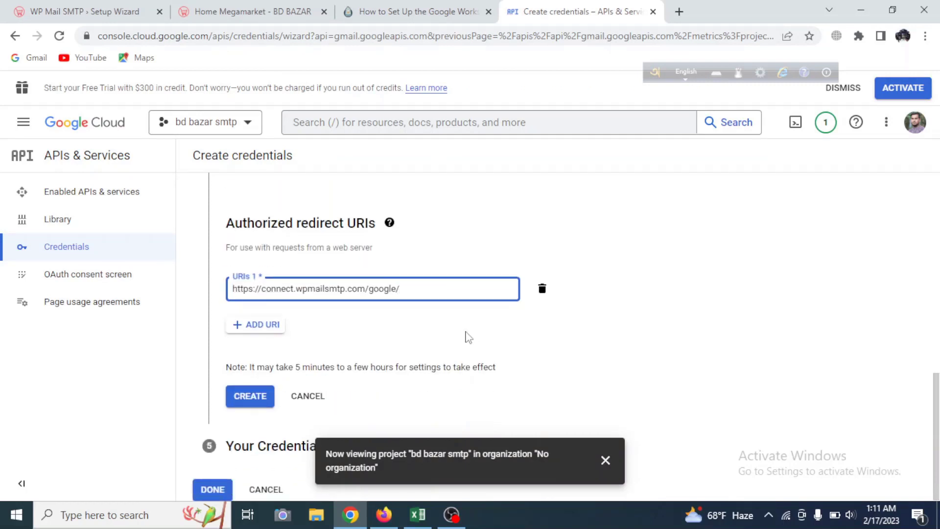
left_click(248, 401)
Download the new OAuth client's credentials as a JSON file and finish creating the credentials.
scroll(345, 325, "down", 2)
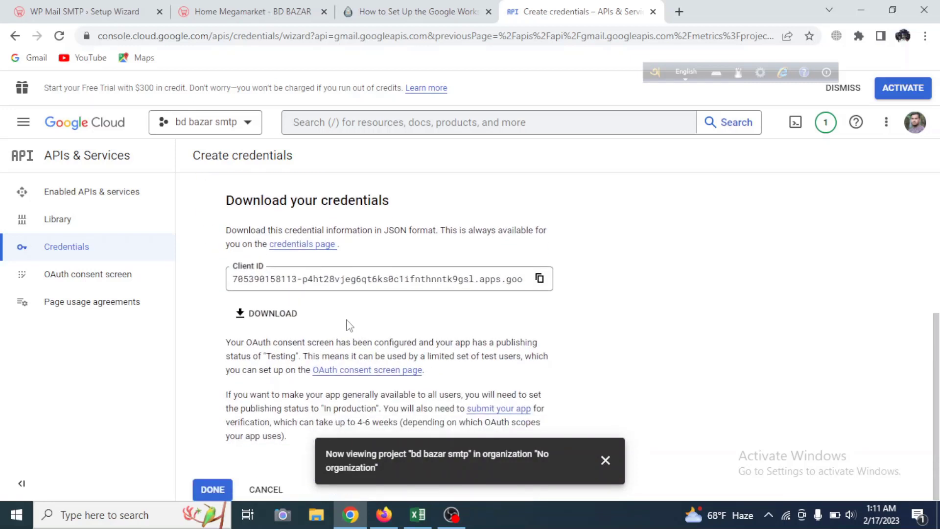
left_click(269, 314)
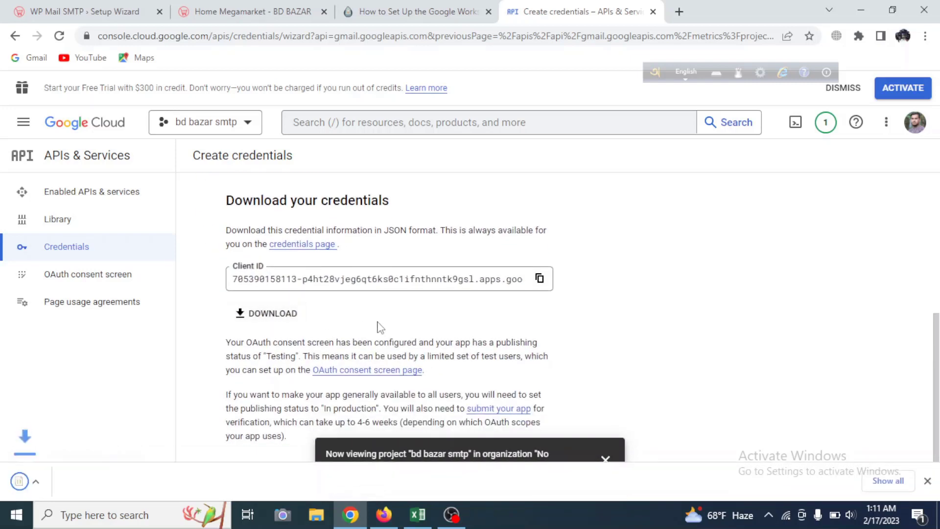
scroll(321, 315, "down", 1)
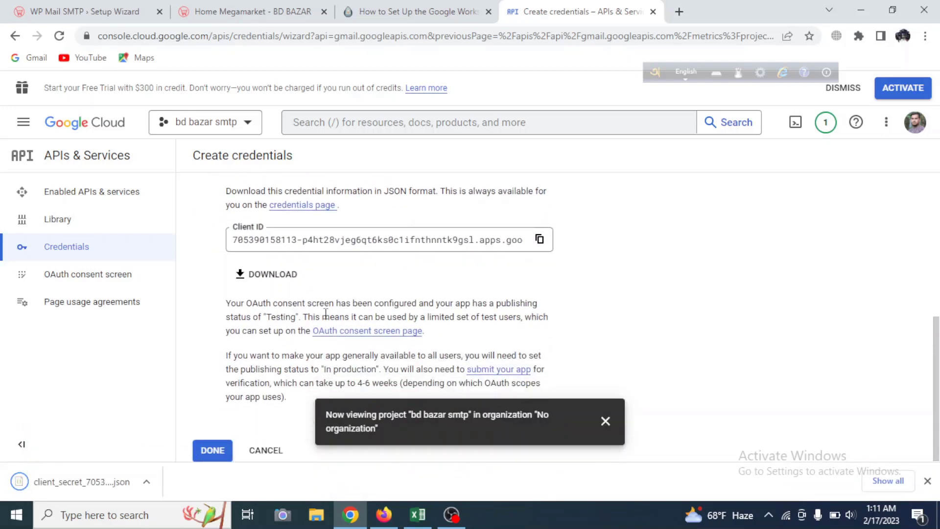
left_click(210, 449)
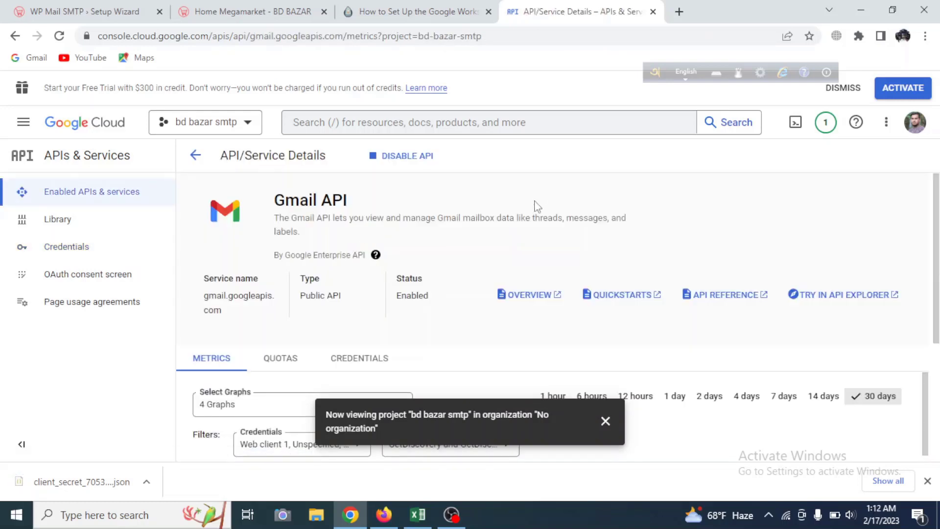
Publish bd bazar app from the OAuth consent screen page and confirm pushing it to production.
scroll(350, 231, "down", 3)
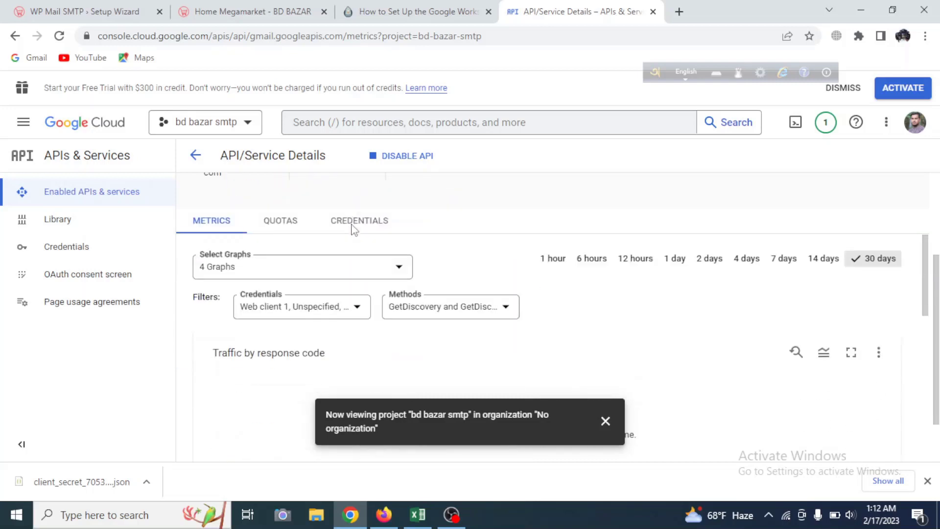
scroll(353, 244, "up", 2)
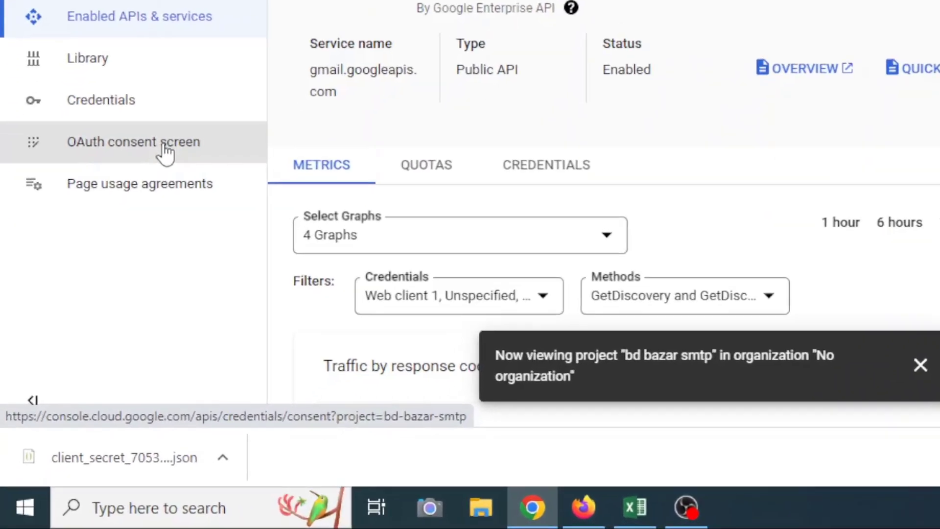
left_click(109, 282)
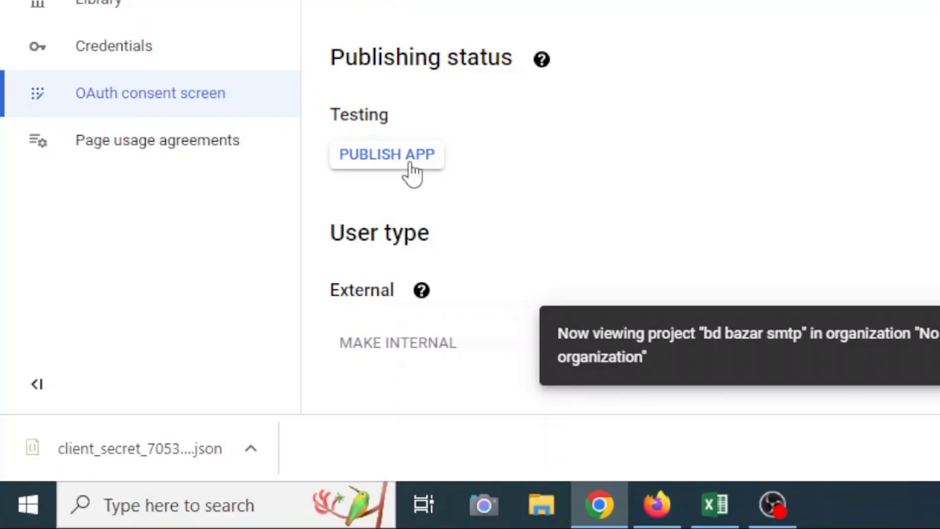
scroll(419, 157, "down", 5)
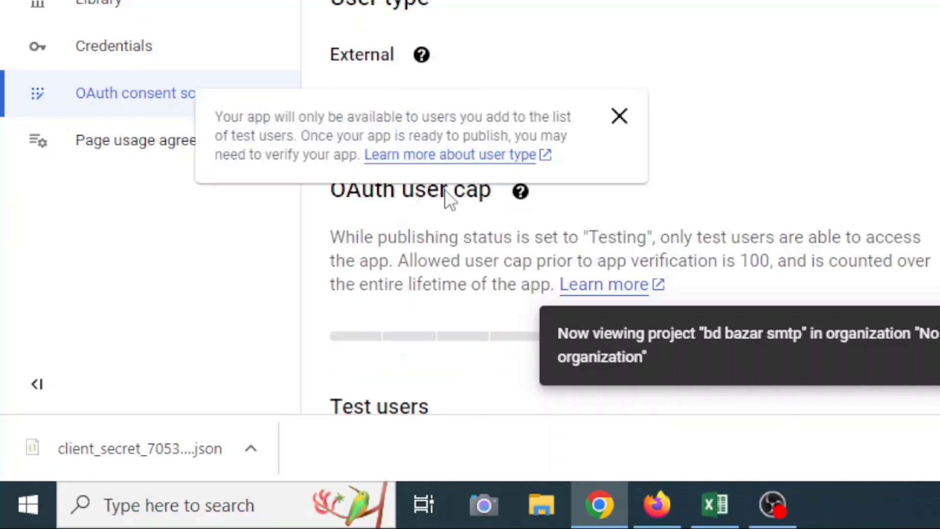
left_click(619, 117)
scroll(707, 128, "up", 2)
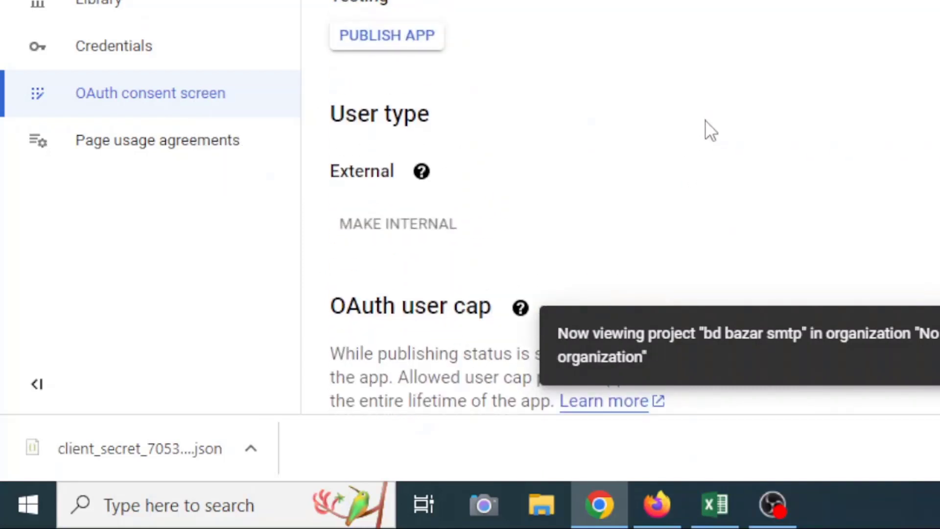
scroll(460, 154, "up", 2)
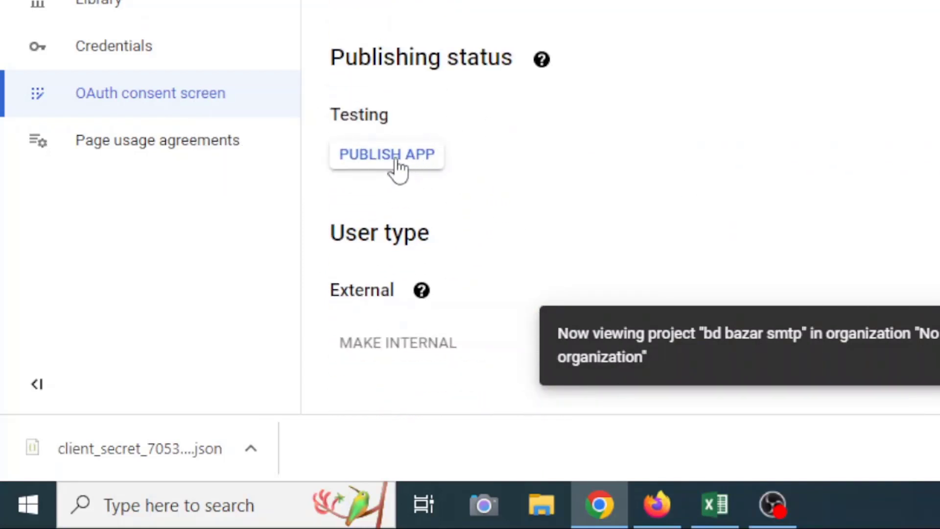
left_click(397, 164)
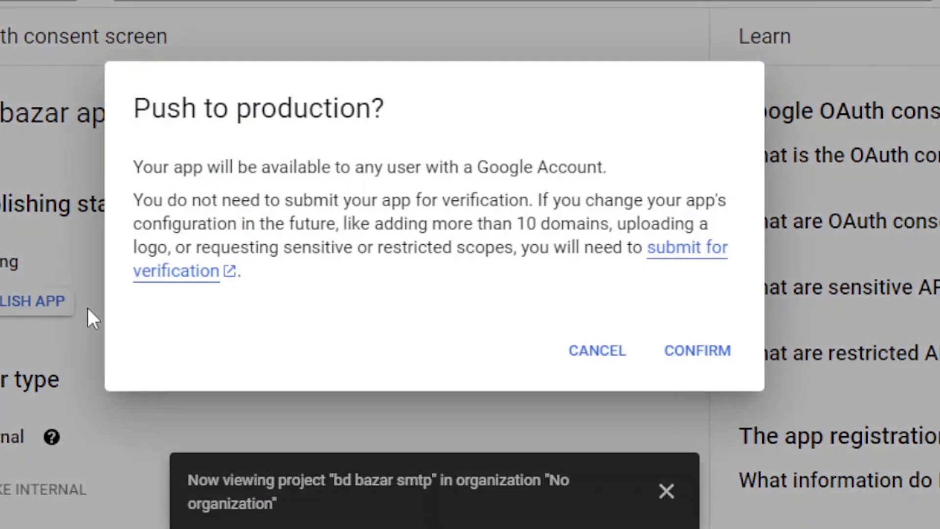
left_click(713, 356)
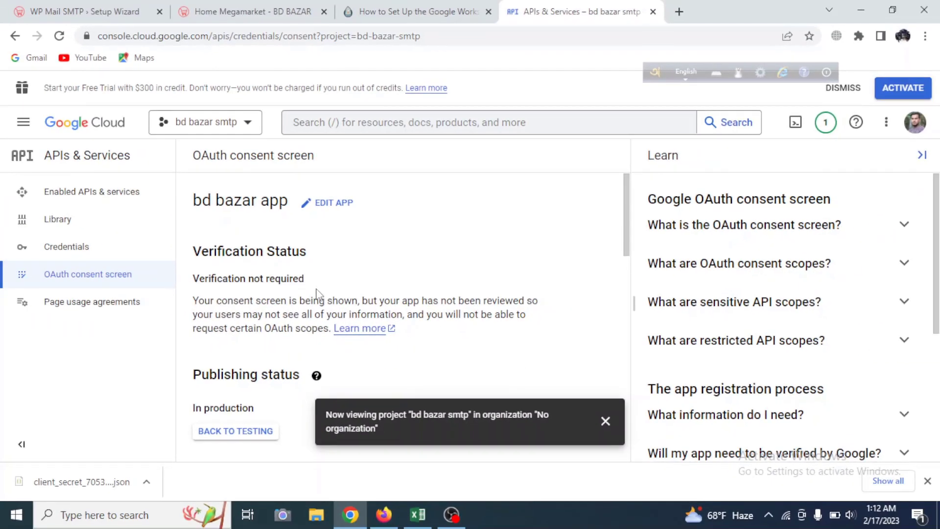
scroll(176, 290, "down", 1)
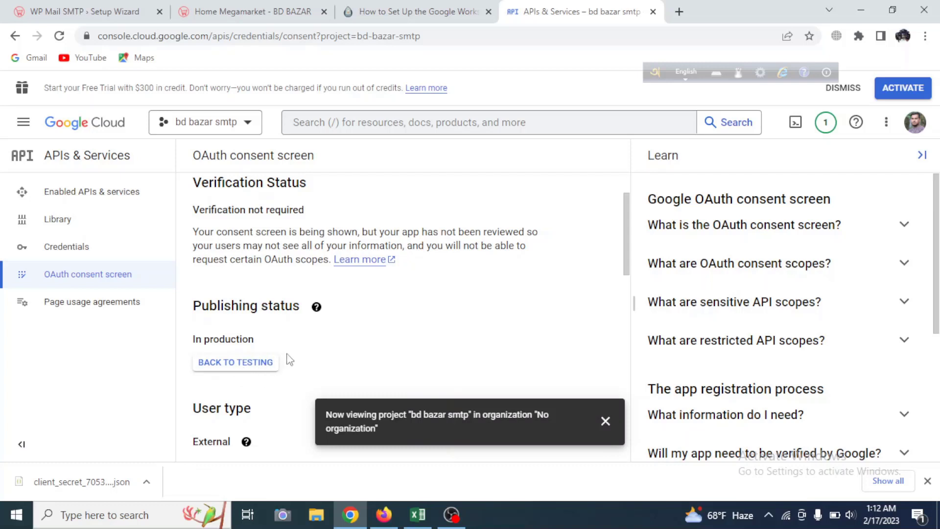
scroll(287, 359, "up", 1)
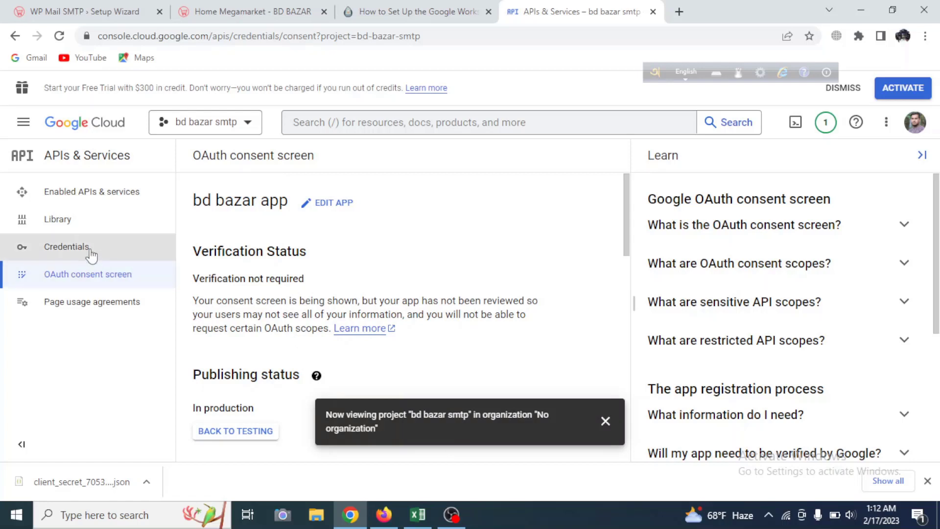
Open Web client 1 from the Google Cloud credentials, copy its client ID, and paste it into Client ID in the WP Mail SMTP wizard.
left_click(126, 252)
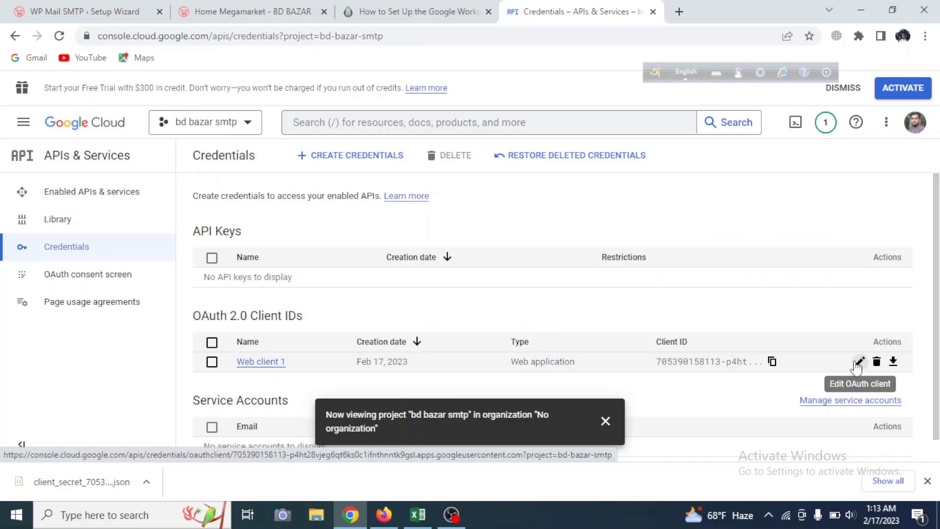
left_click(858, 362)
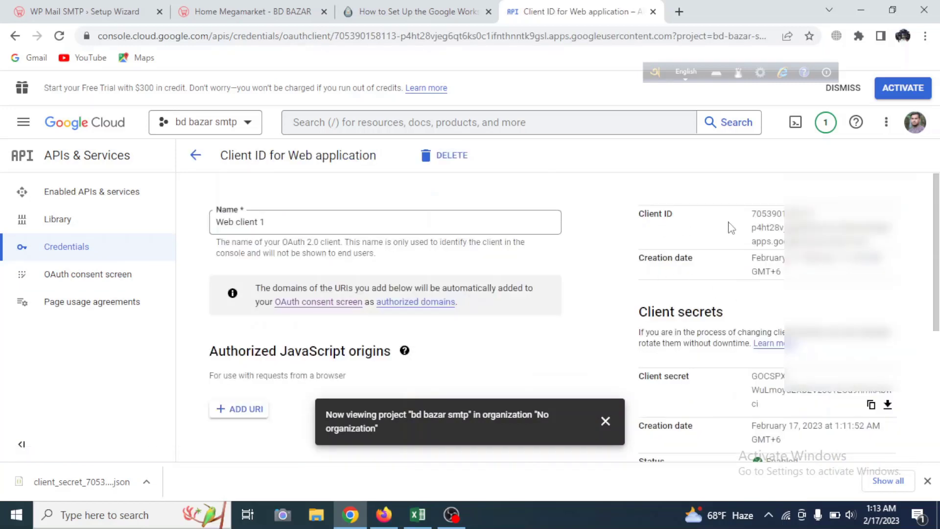
triple_click(750, 221)
key("ctrl+c")
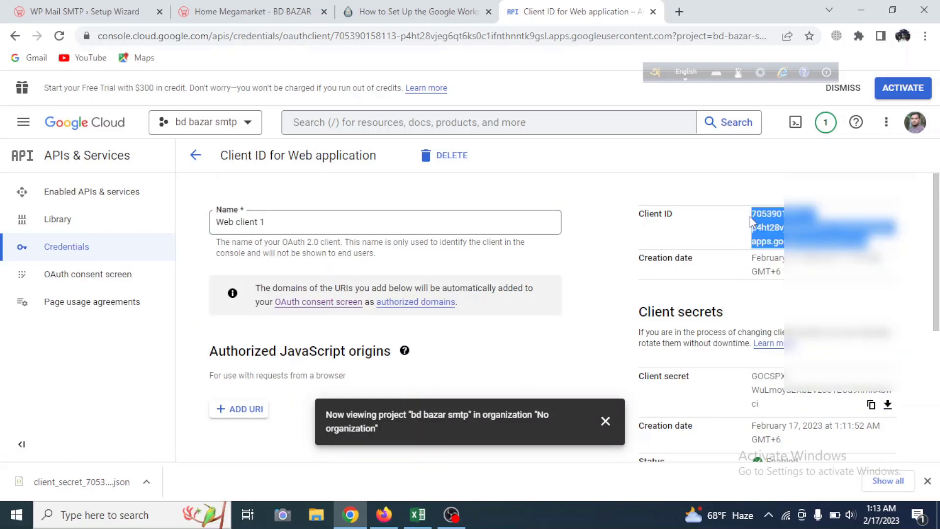
left_click(137, 10)
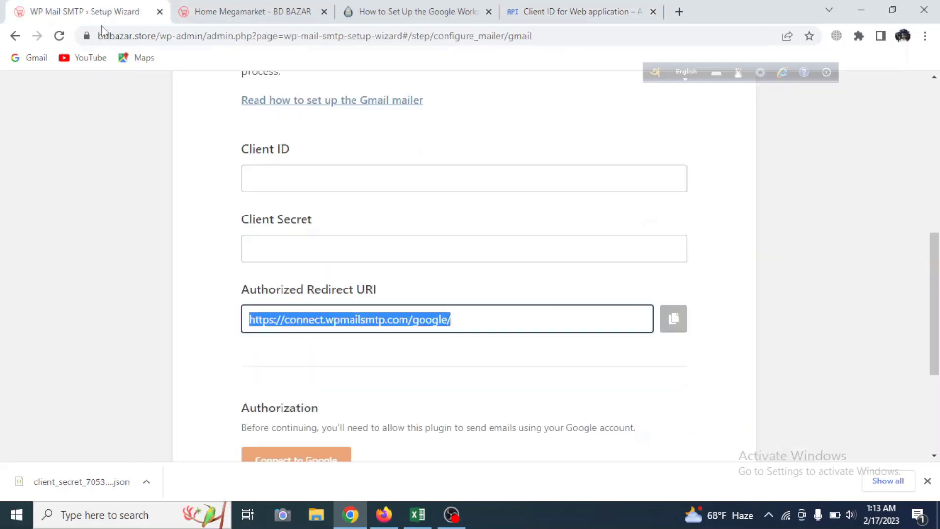
left_click(302, 180)
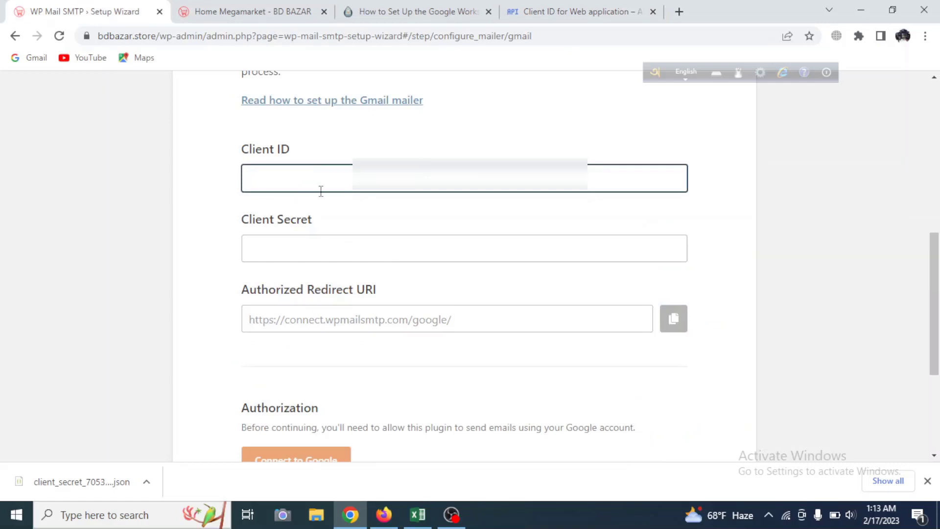
key("ctrl+v")
Copy the client secret from the OAuth client's details and paste it into Client Secret in the WP Mail SMTP wizard.
key("ctrl+shift+Tab")
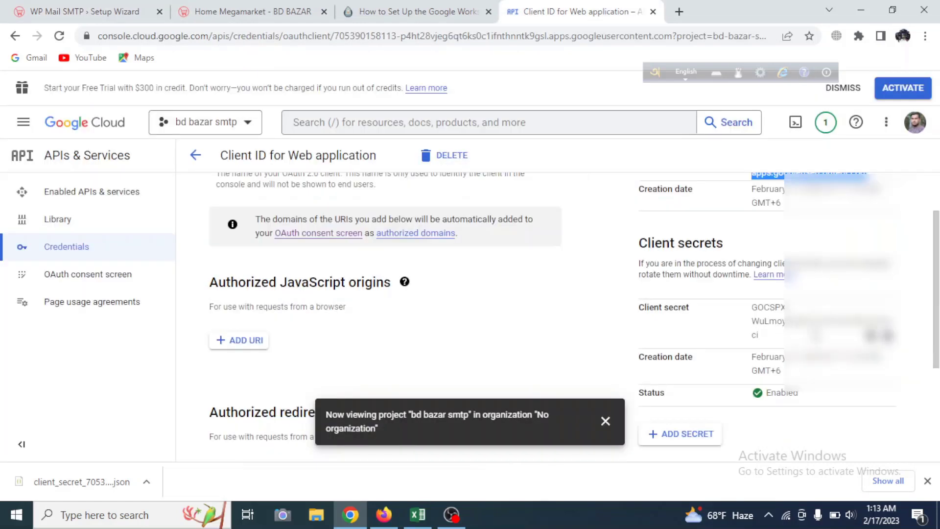
left_click(871, 335)
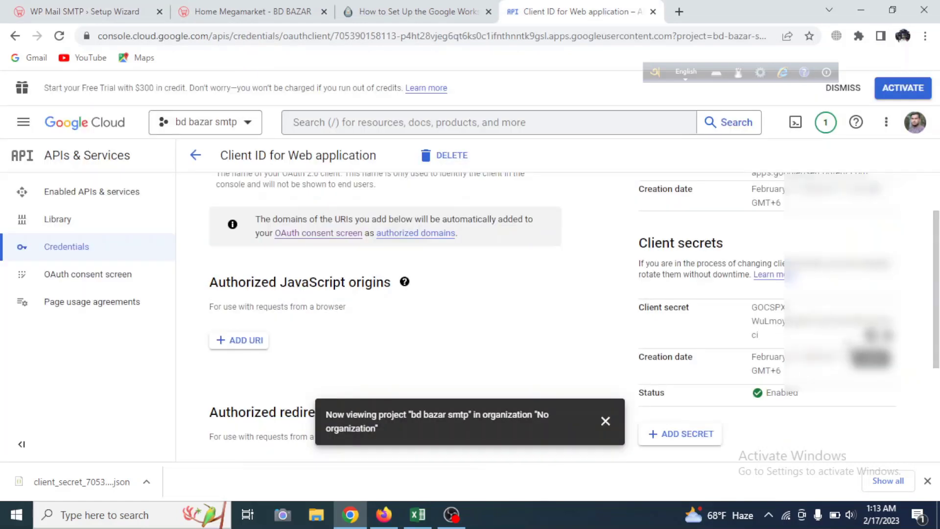
left_click(55, 5)
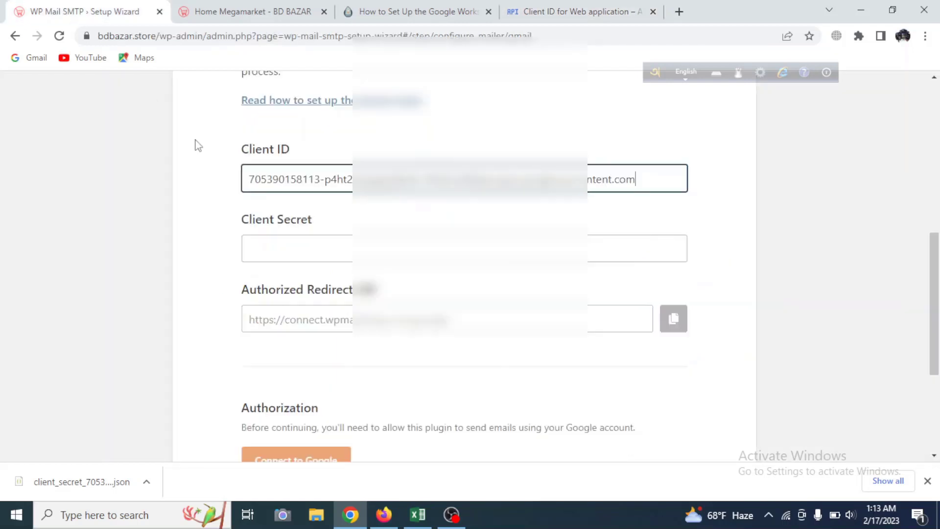
left_click(328, 252)
key("ctrl+v")
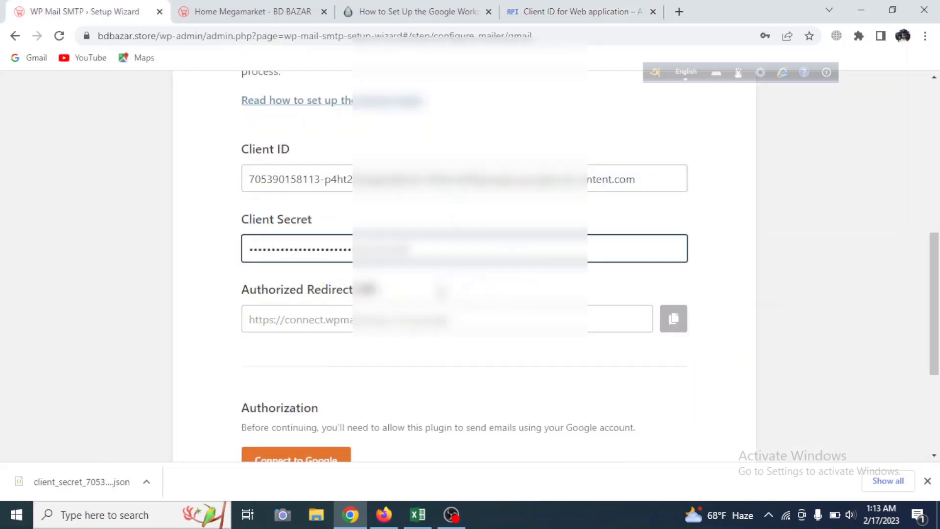
Connect the Gmail mailer to Google and choose the Google account for sending emails.
scroll(465, 265, "down", 3)
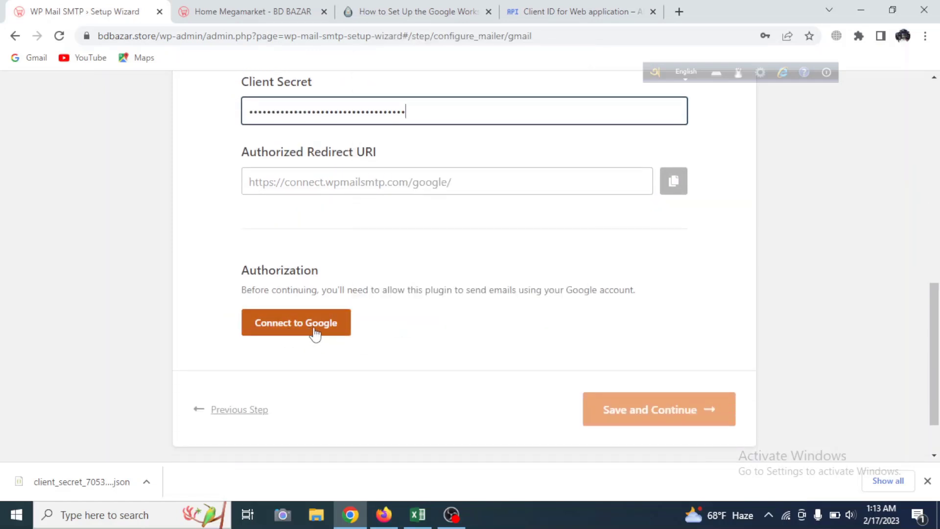
scroll(445, 325, "up", 3)
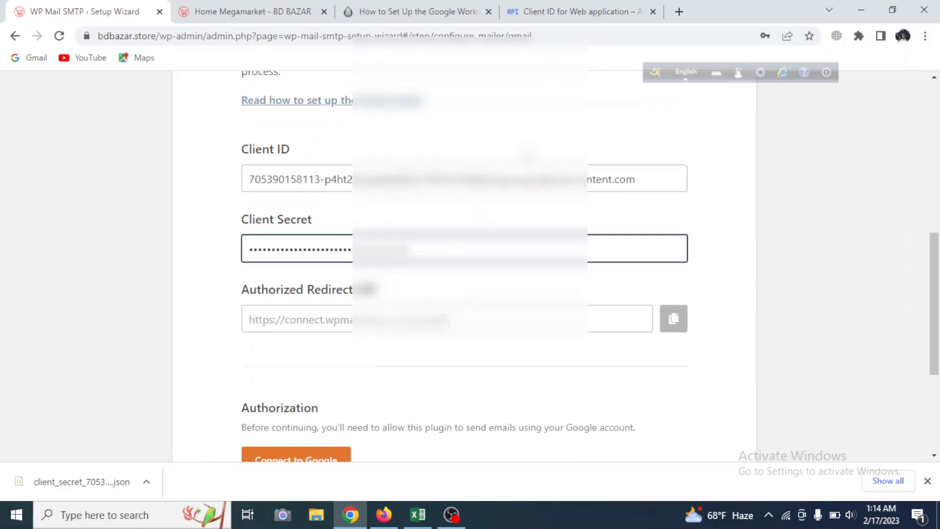
left_click(593, 9)
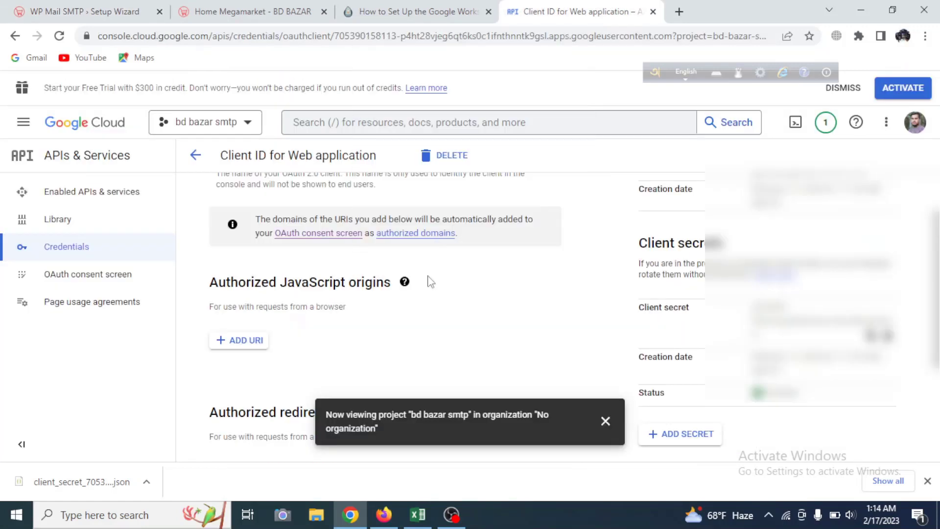
left_click(74, 7)
scroll(286, 296, "down", 3)
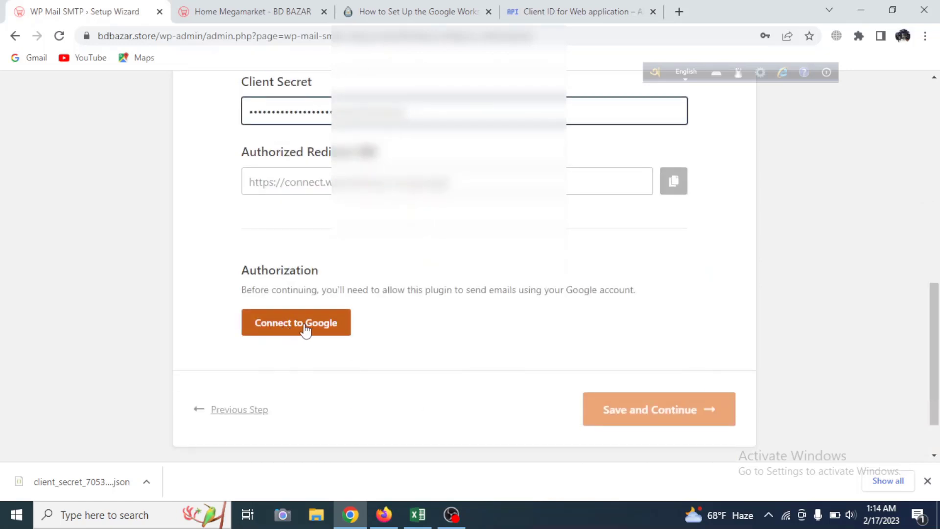
left_click(305, 329)
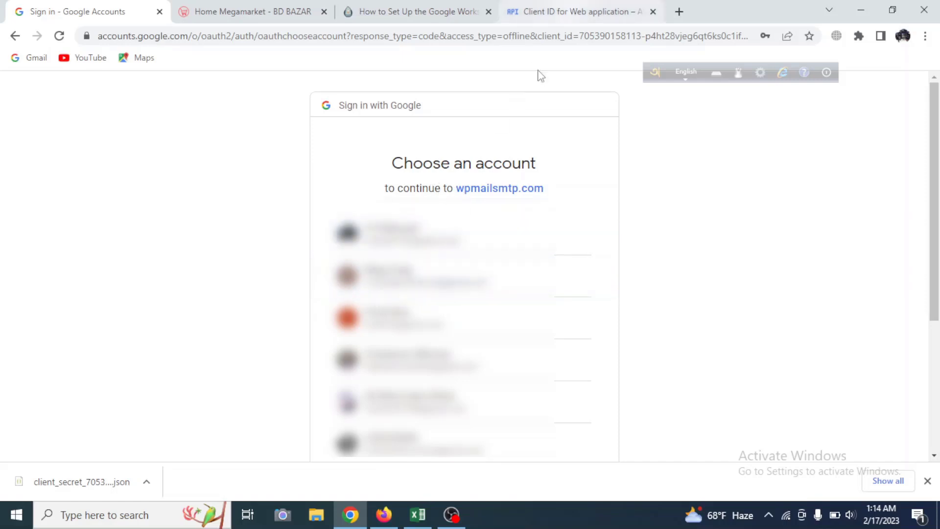
left_click(442, 347)
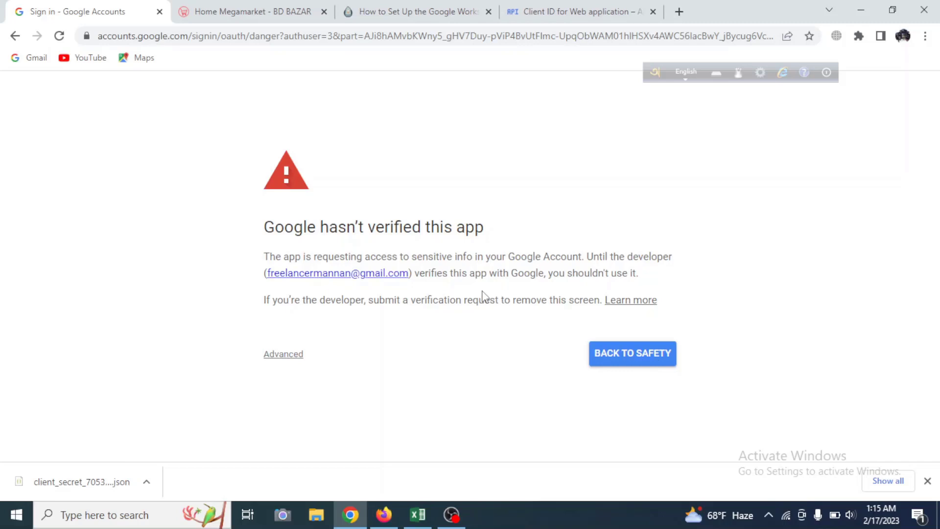
Proceed past the unverified app warning to wpmailsmtp.com and grant it access to the Google account.
left_click(291, 356)
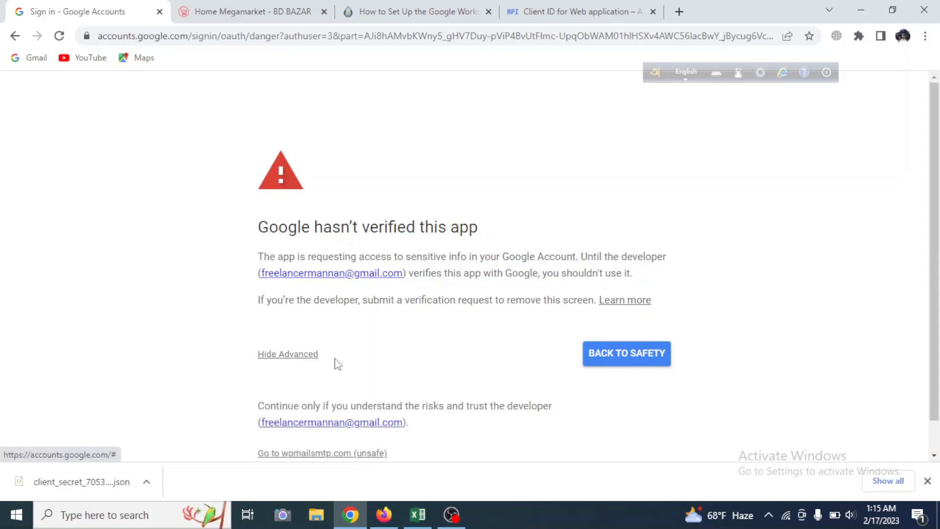
scroll(384, 342, "down", 1)
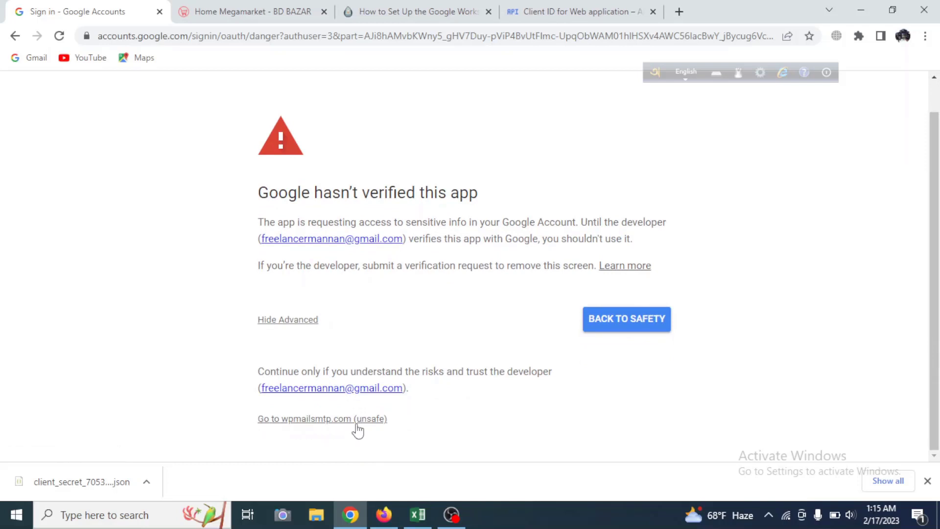
left_click(317, 421)
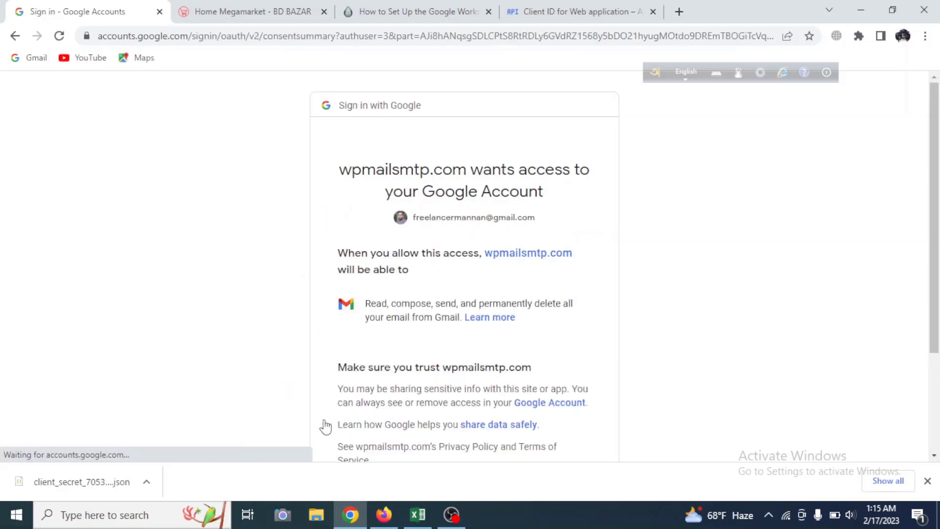
scroll(558, 334, "down", 3)
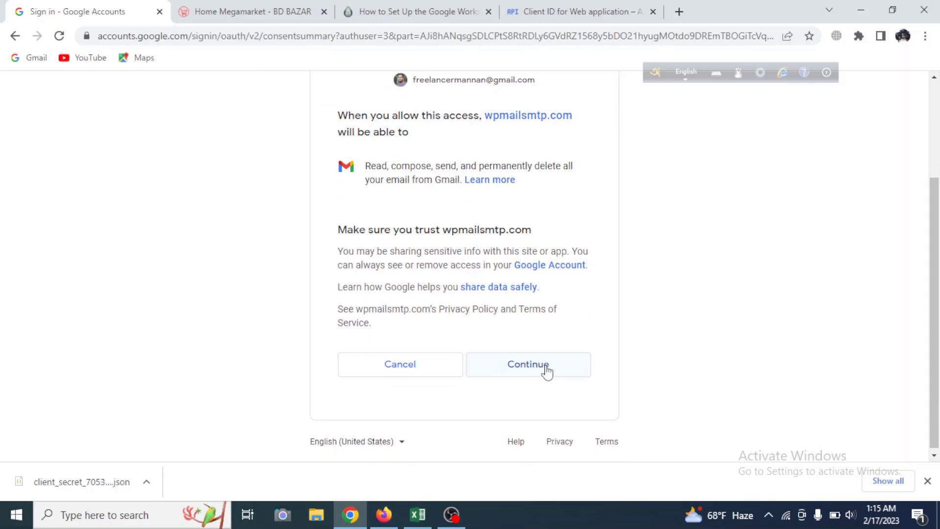
left_click(537, 370)
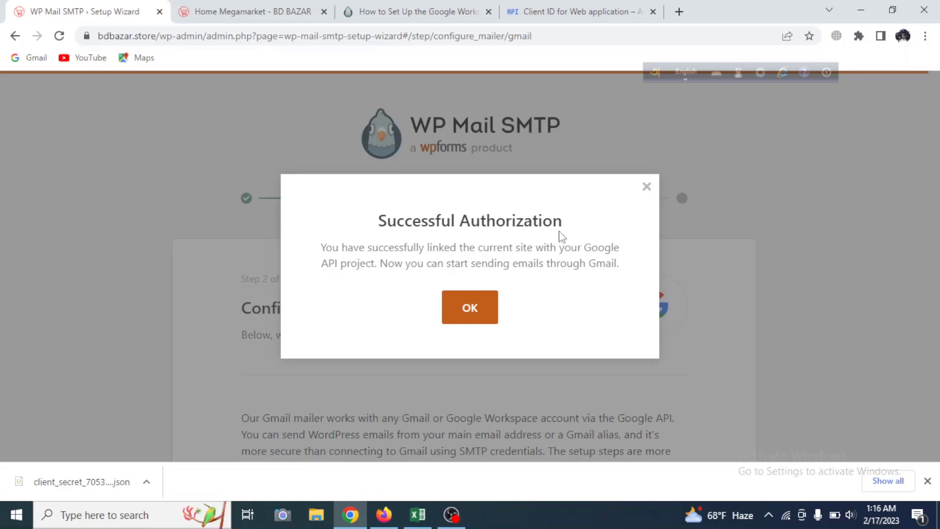
Acknowledge the successful authorization and save the mailer settings with the prefilled From Name and From Email.
left_click(472, 311)
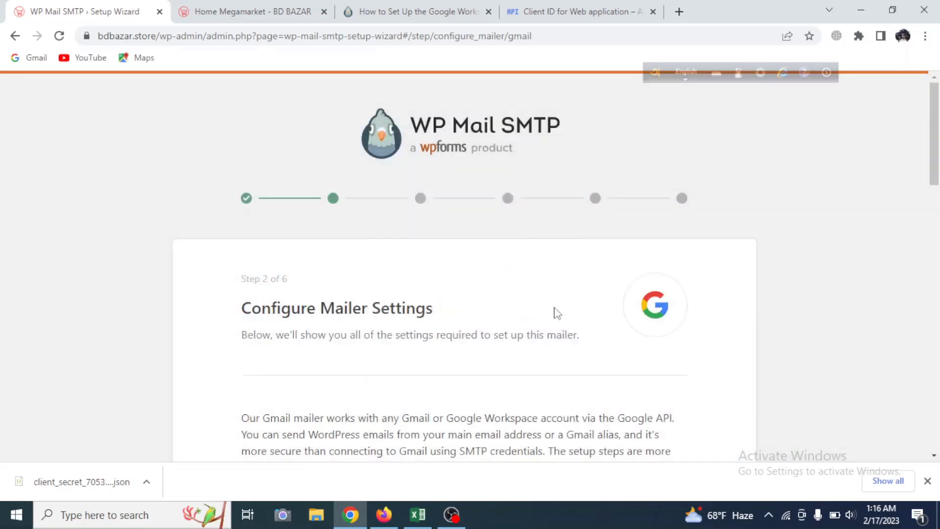
scroll(557, 313, "down", 20)
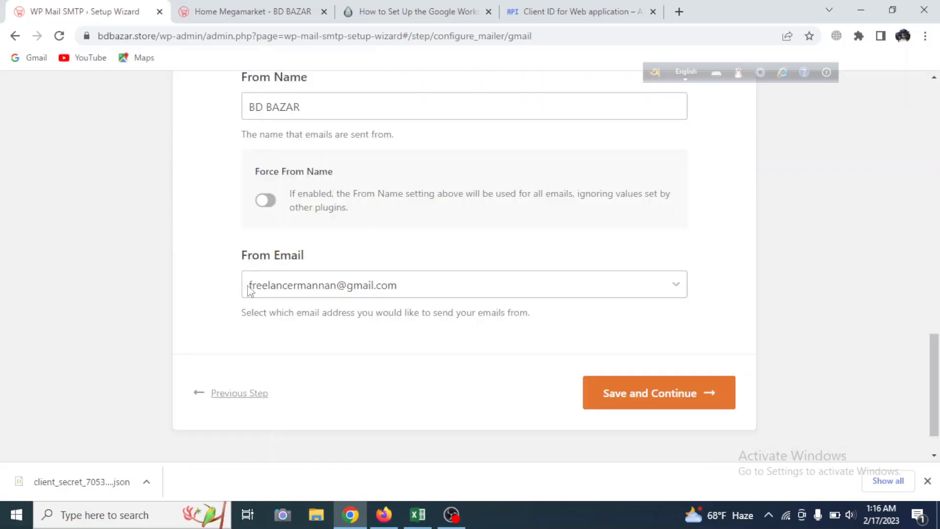
left_click(655, 405)
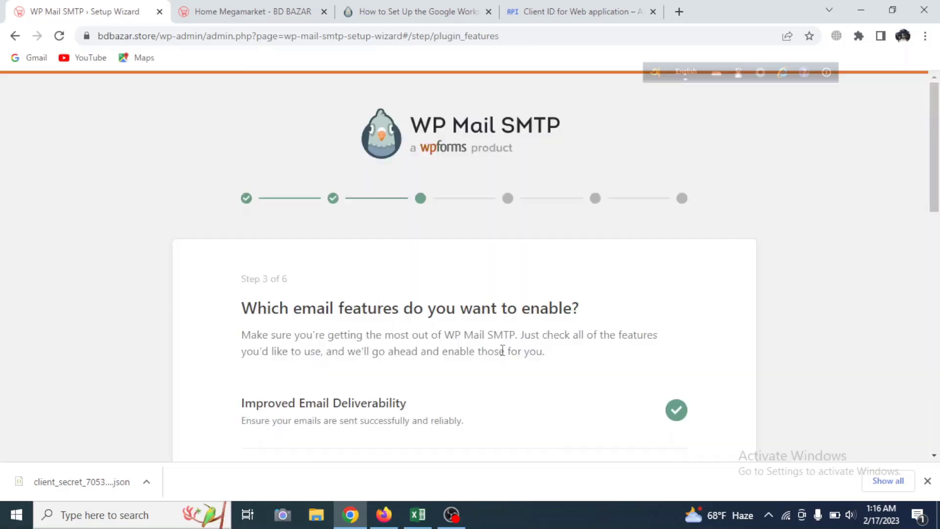
Review the email features and save them with the preselected options.
scroll(500, 347, "down", 1)
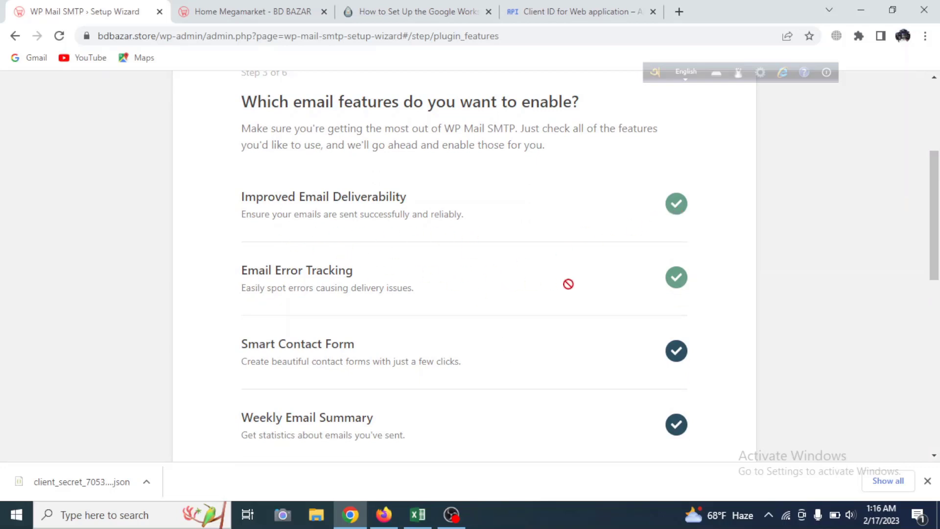
scroll(568, 284, "down", 2)
scroll(529, 288, "down", 5)
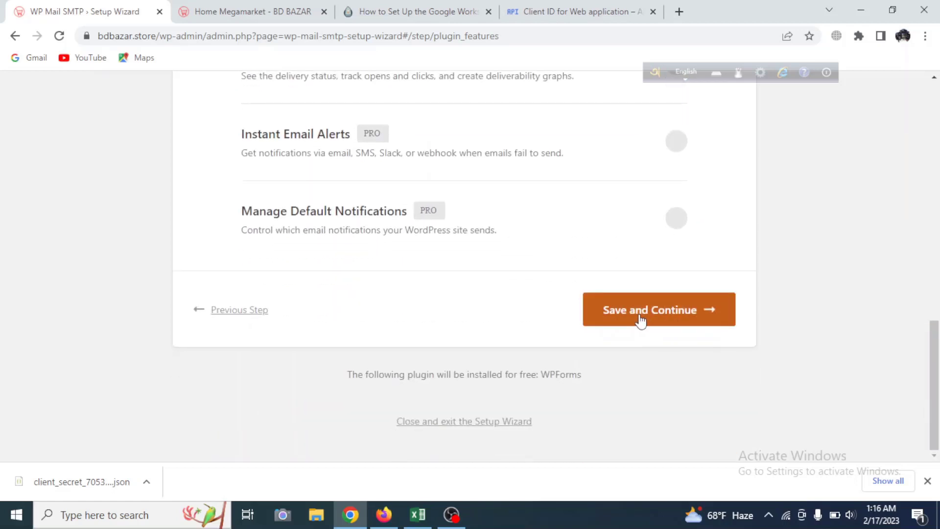
left_click(640, 321)
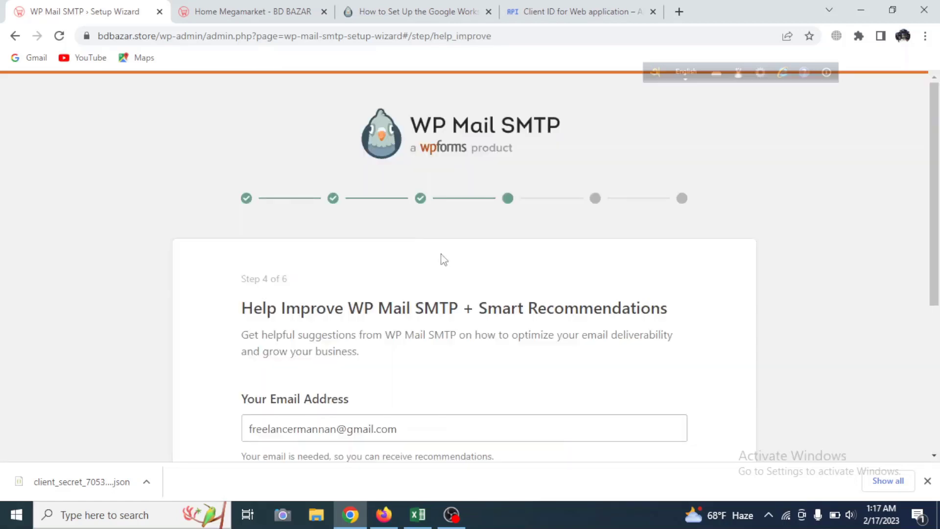
Leave "Yes, count me in" unchecked and save the Smart Recommendations step with the prefilled email address.
scroll(450, 261, "down", 5)
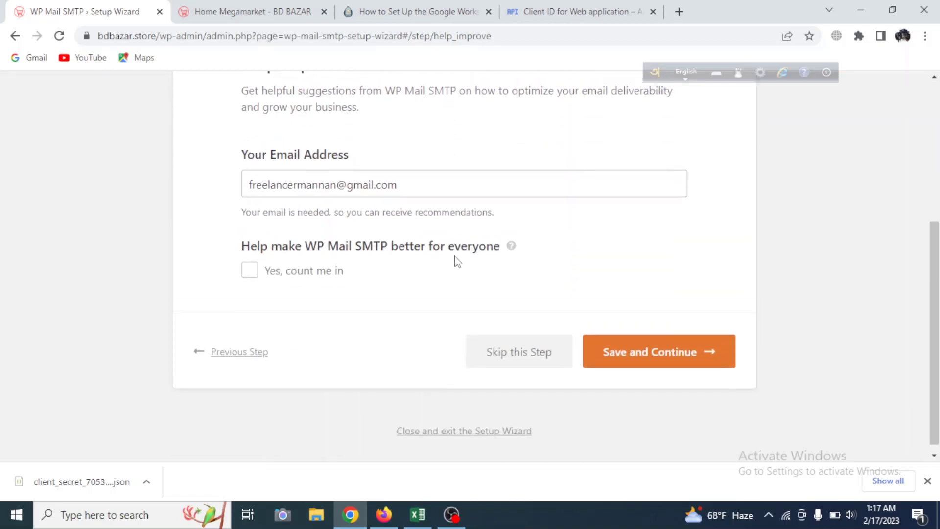
scroll(416, 285, "up", 3)
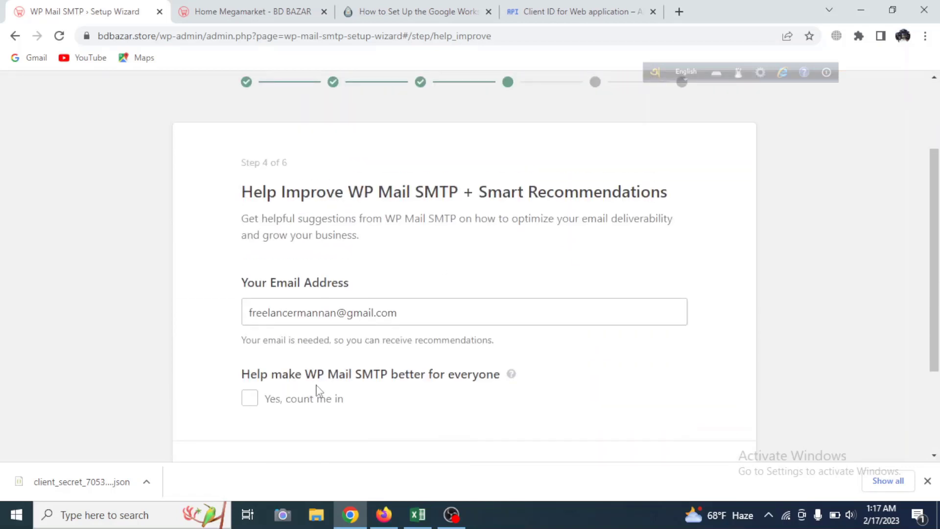
left_click(252, 400)
scroll(307, 342, "down", 2)
left_click(244, 333)
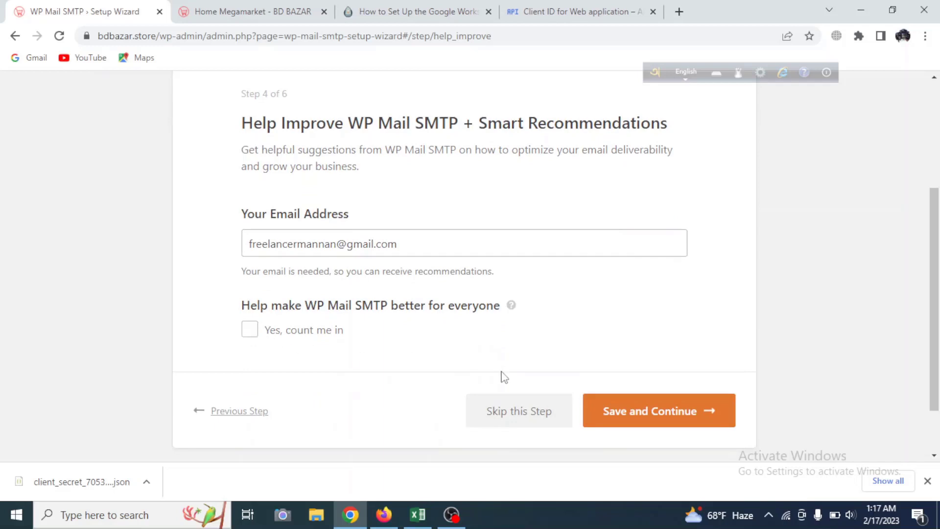
left_click(662, 423)
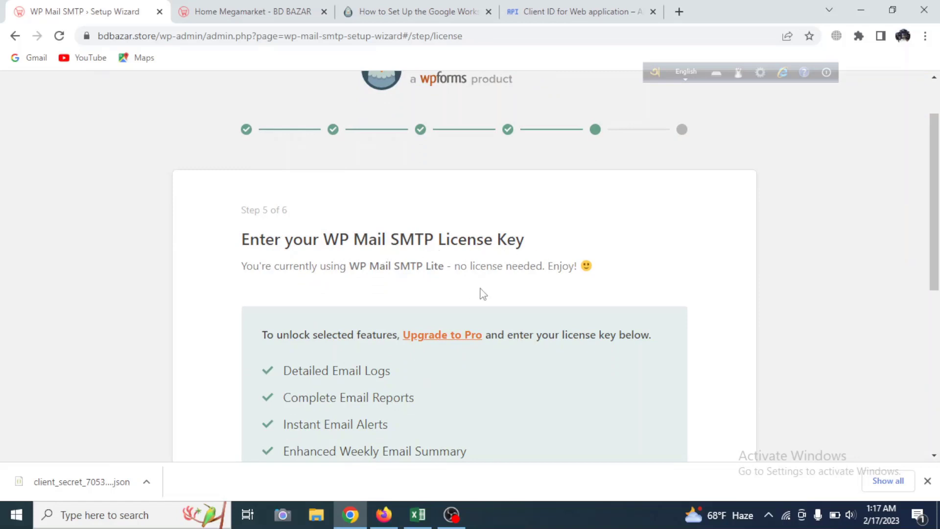
Skip the license key step and look through the setup wizard's final page.
scroll(366, 329, "up", 1)
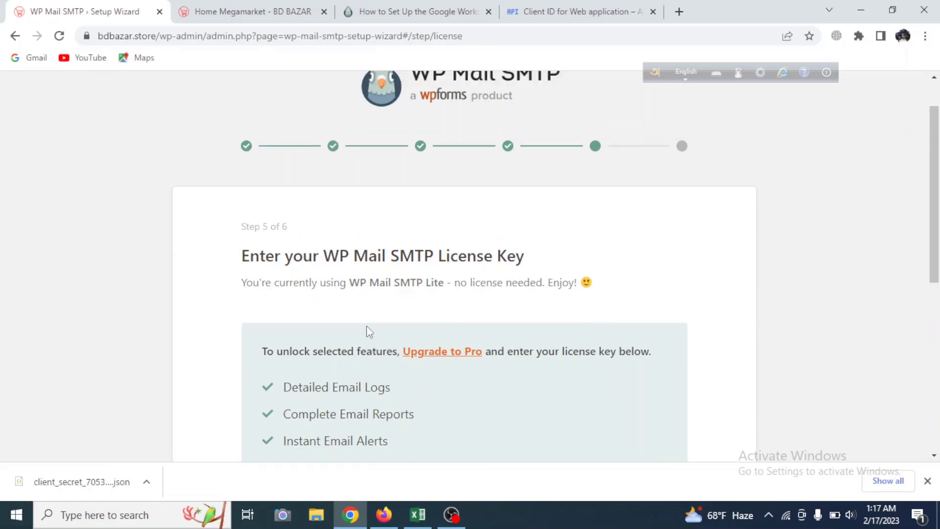
scroll(456, 305, "down", 2)
scroll(456, 305, "down", 2)
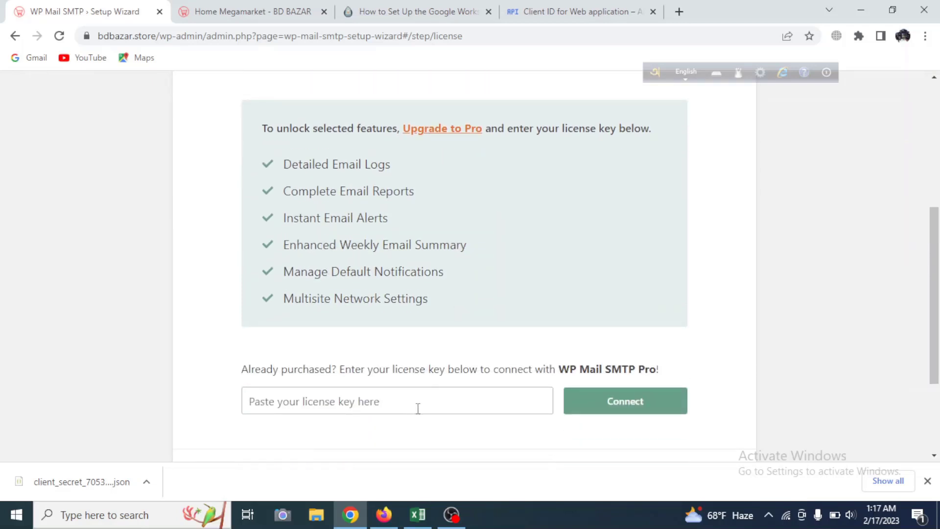
scroll(702, 409, "down", 2)
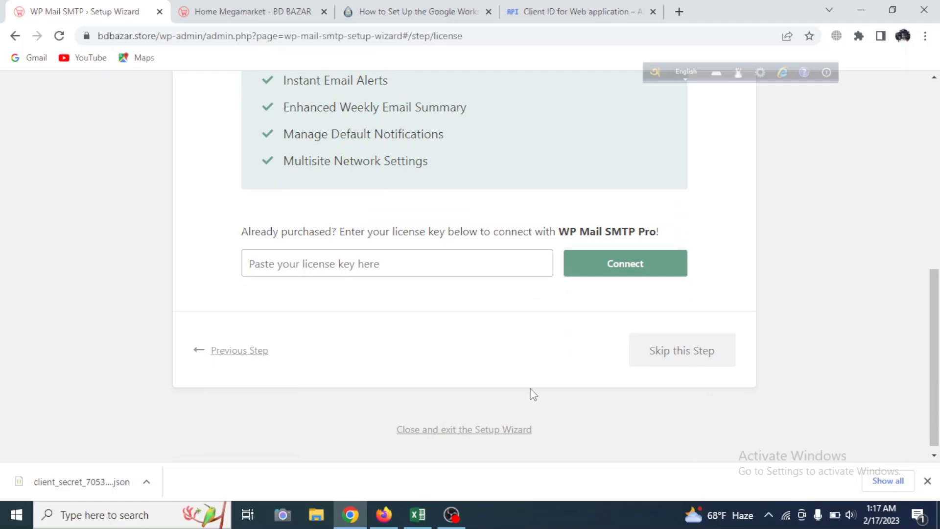
left_click(667, 351)
scroll(552, 378, "down", 3)
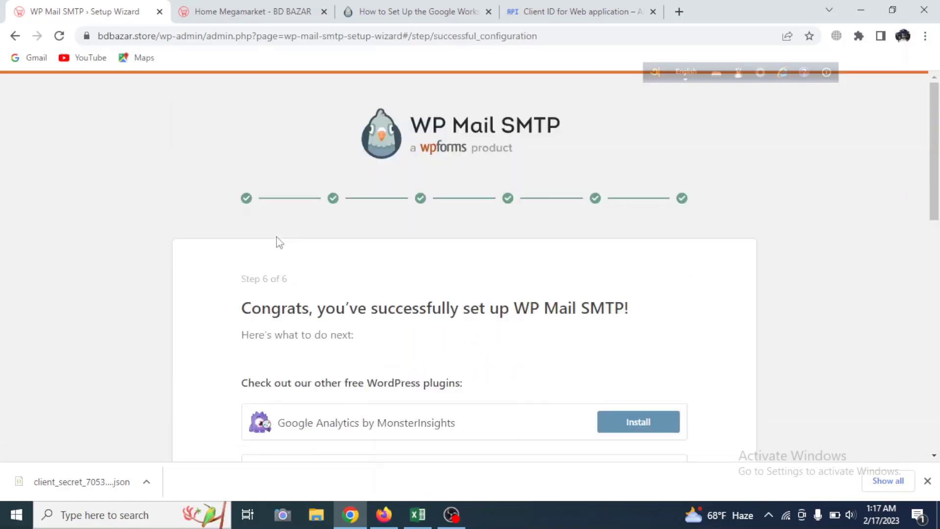
scroll(434, 251, "down", 3)
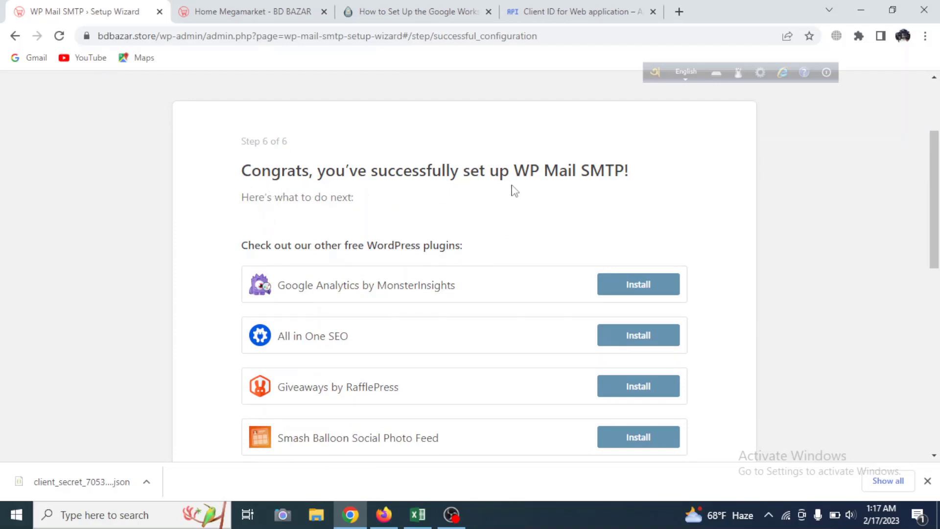
Look over the rest of the wizard's final page and finish the WP Mail SMTP setup.
scroll(636, 166, "down", 3)
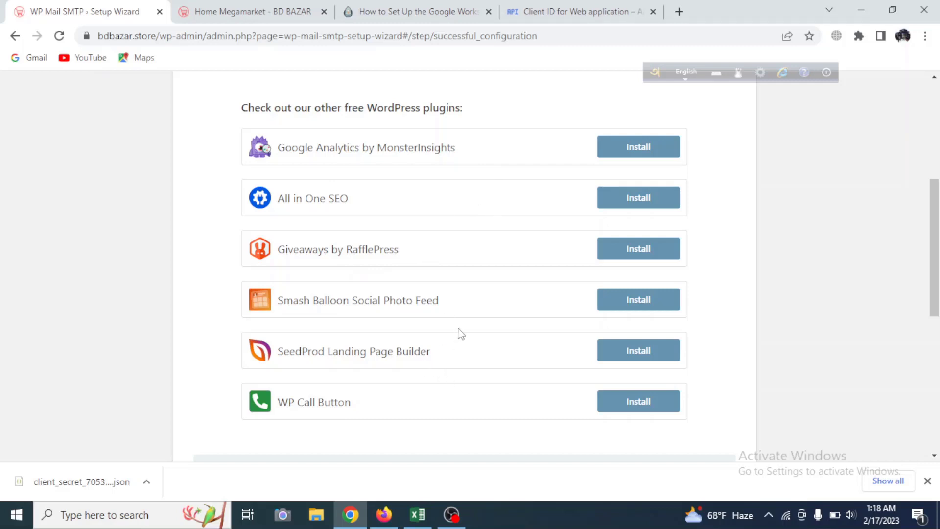
scroll(464, 331, "down", 5)
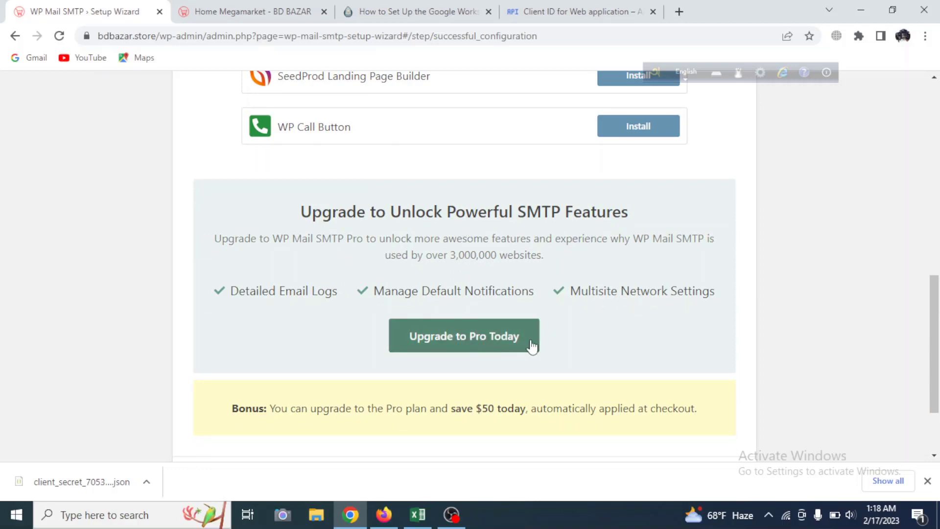
scroll(532, 344, "down", 2)
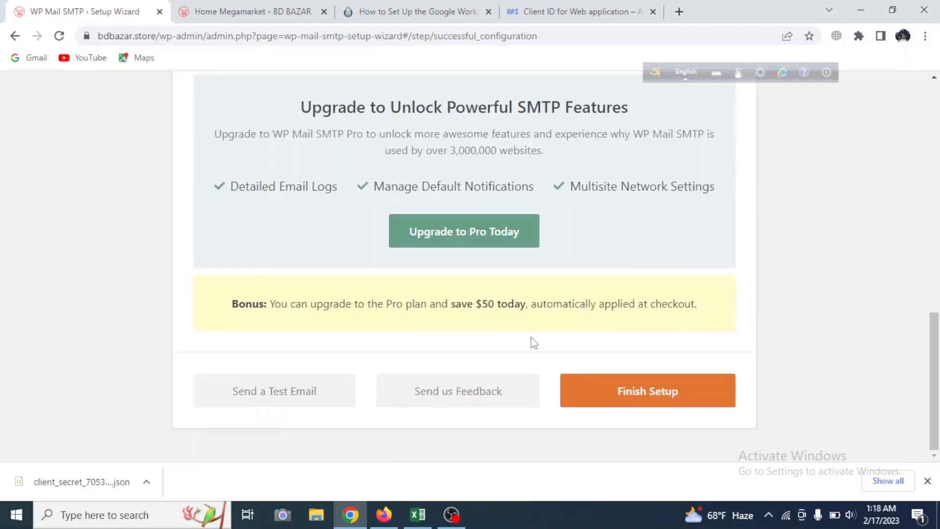
left_click(647, 400)
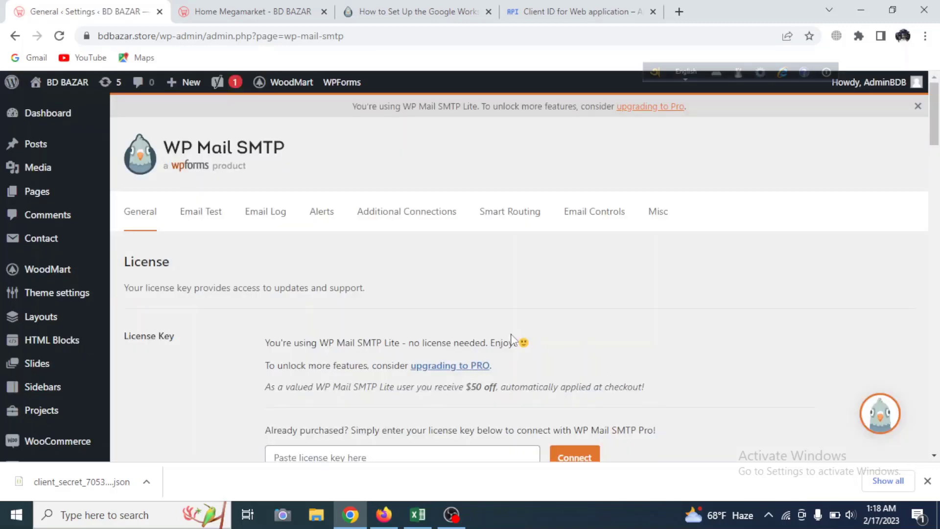
Review the general mailer settings, and send an HTML test email to the prefilled recipient address.
scroll(512, 338, "down", 3)
scroll(515, 331, "down", 15)
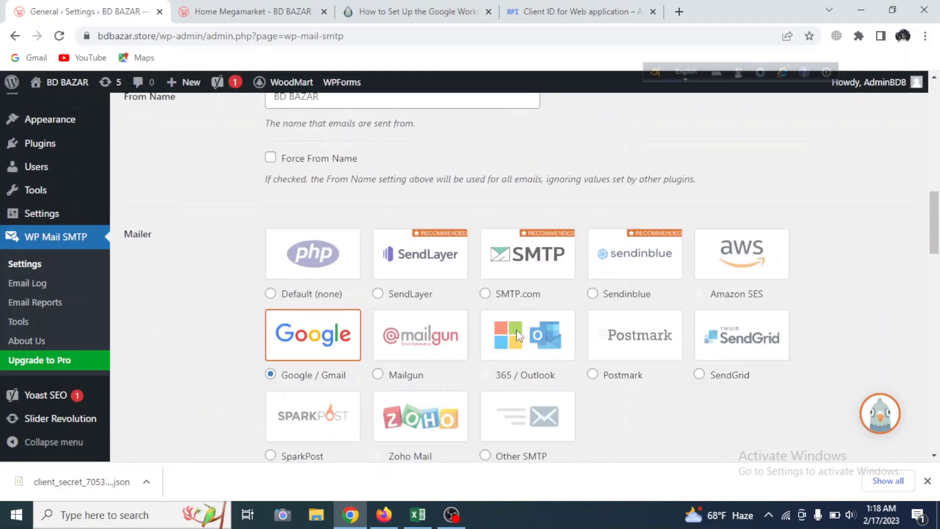
scroll(519, 331, "down", 10)
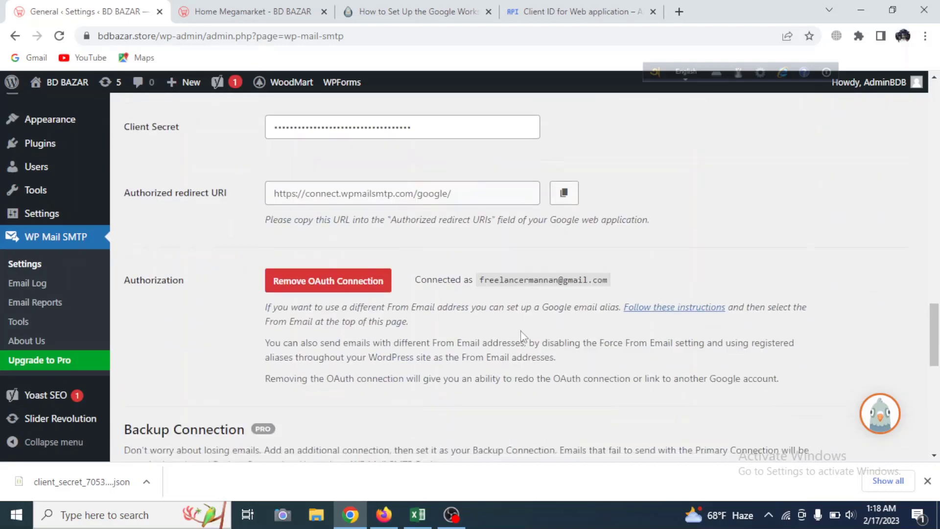
scroll(524, 332, "up", 9)
scroll(523, 337, "up", 20)
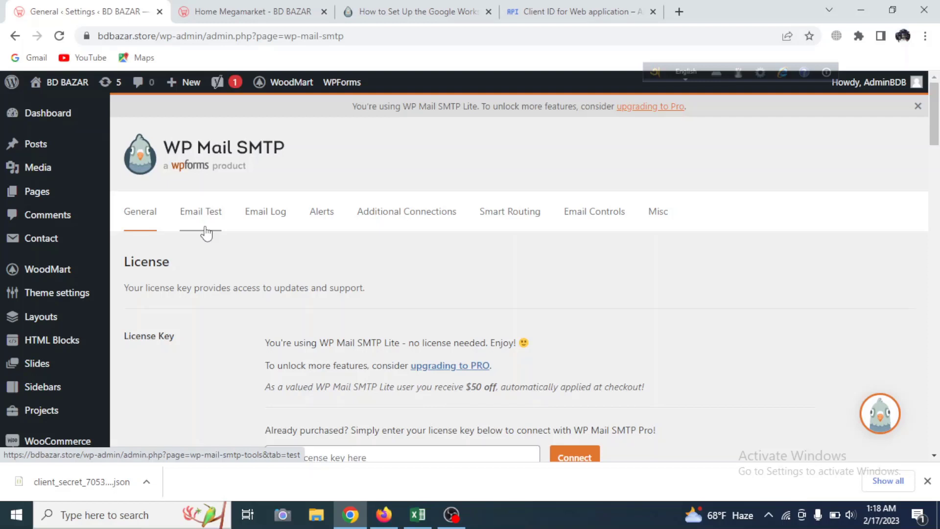
left_click(205, 223)
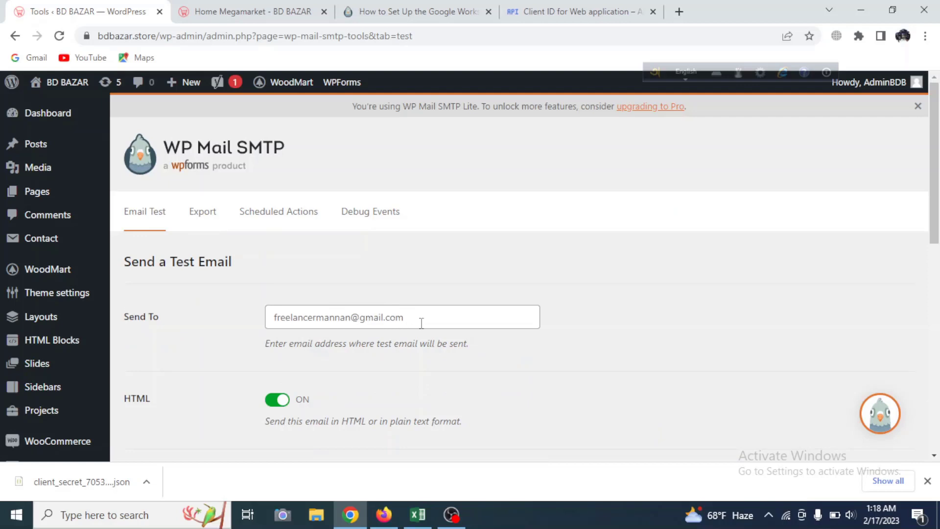
left_click(438, 321)
scroll(430, 370, "down", 1)
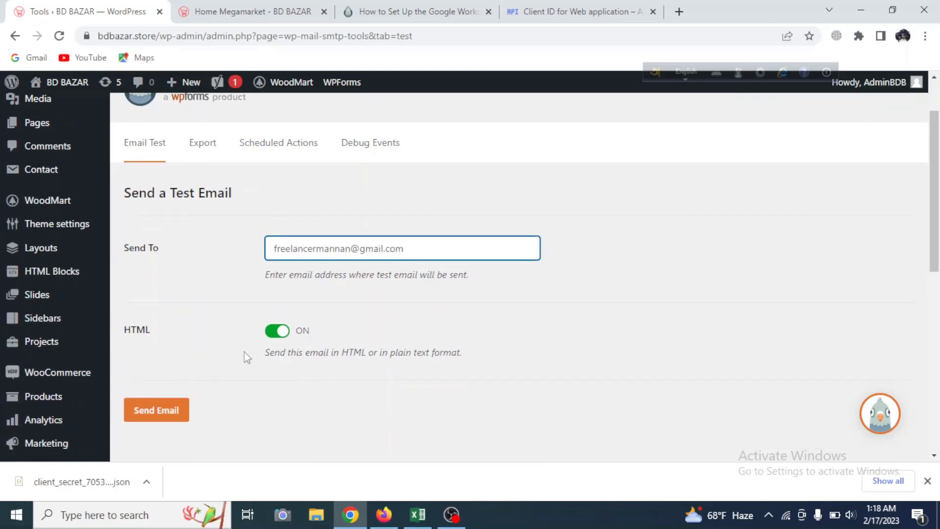
scroll(277, 346, "down", 2)
scroll(208, 328, "up", 2)
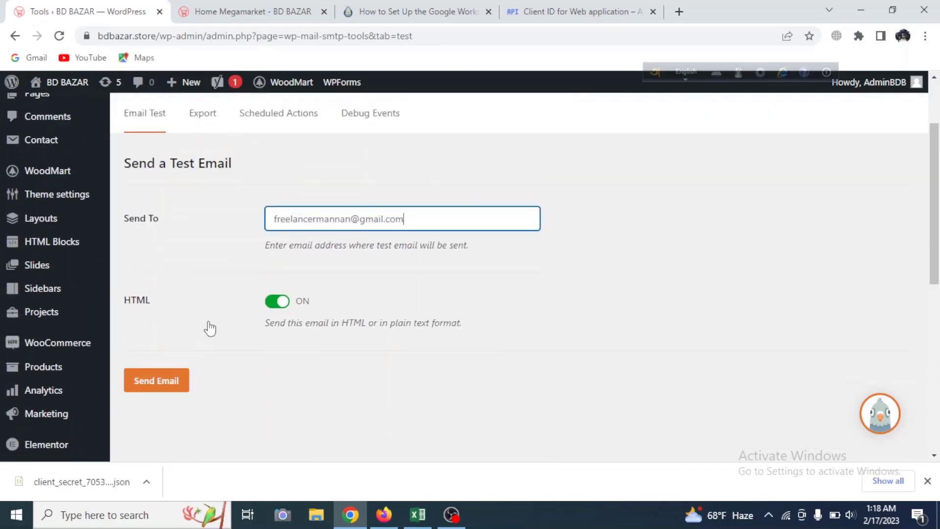
left_click(150, 411)
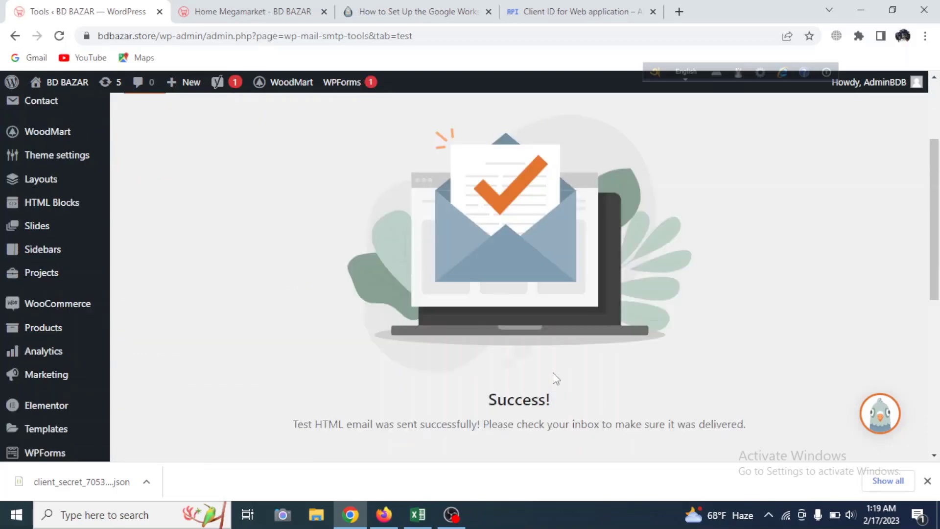
Open the Gmail inbox in a new browser tab.
scroll(459, 338, "up", 2)
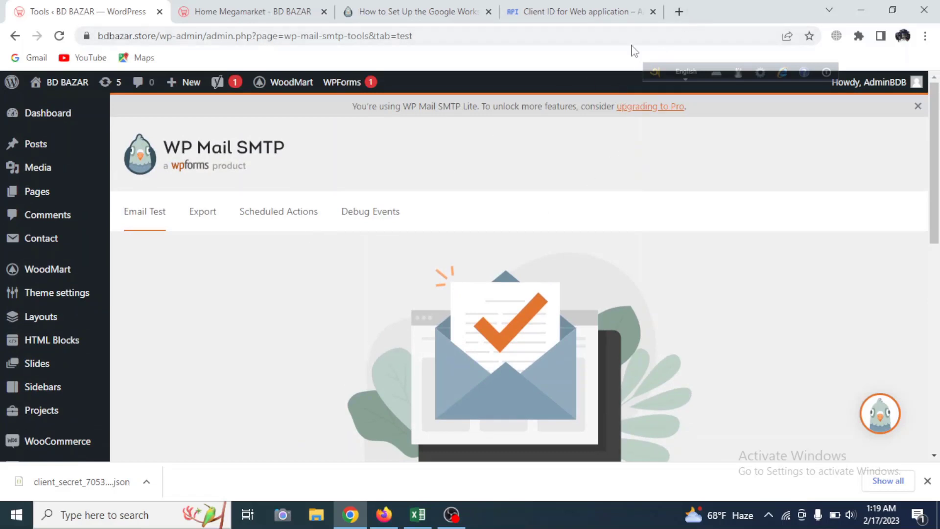
left_click(679, 11)
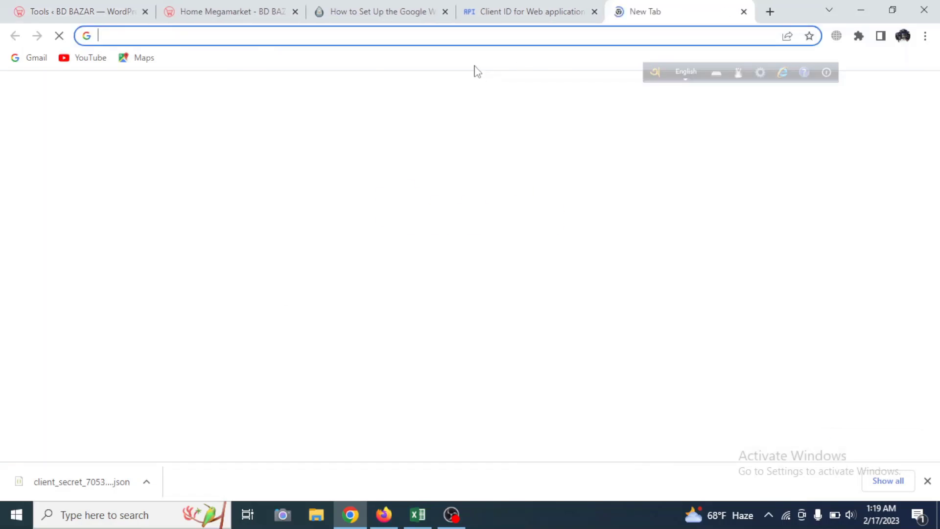
left_click(399, 37)
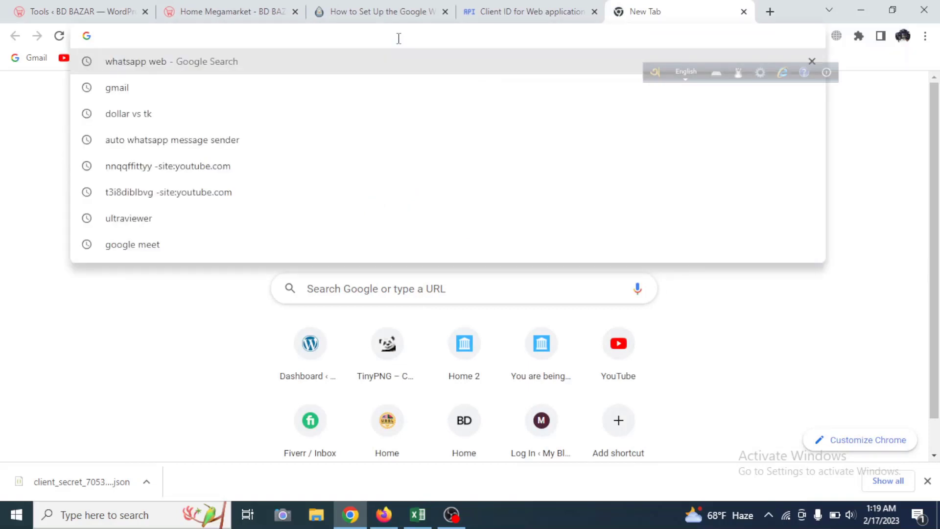
left_click(426, 87)
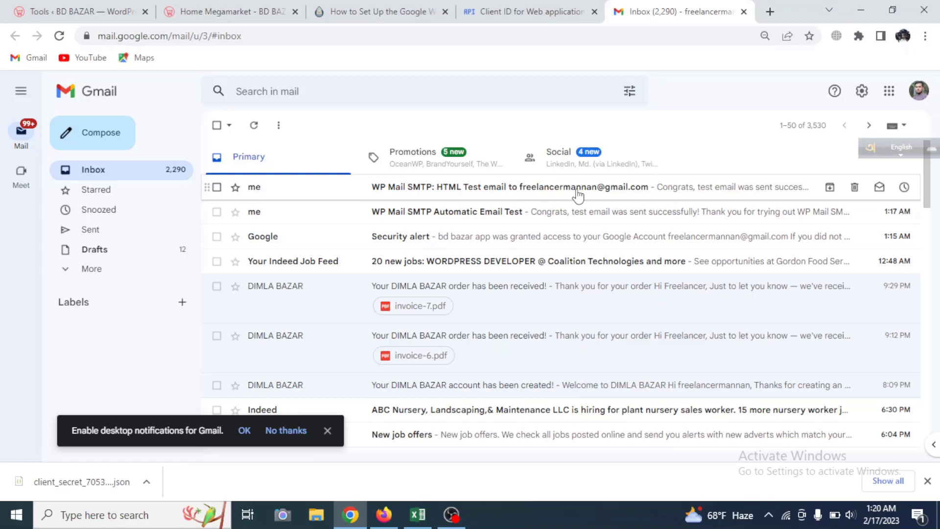
Open the WP Mail SMTP HTML test email and examine its sender name and message body.
left_click(569, 192)
scroll(457, 231, "down", 3)
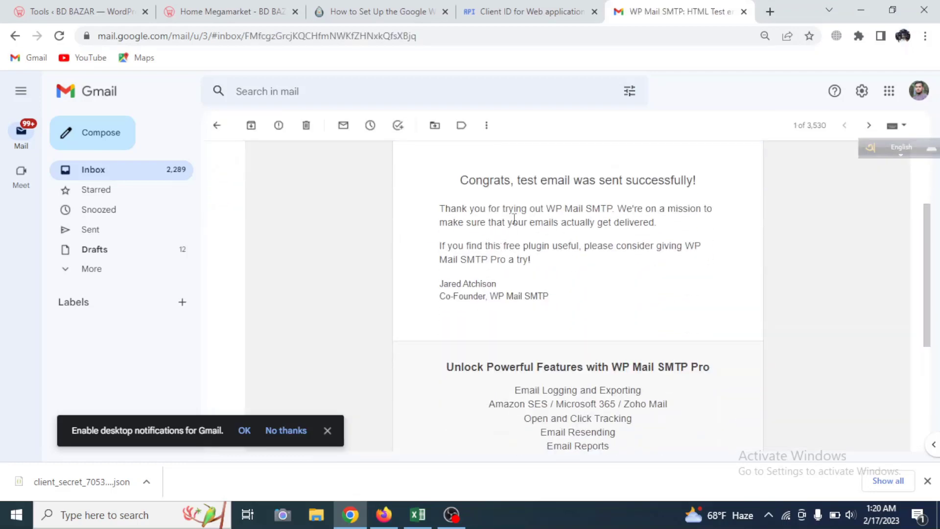
scroll(506, 219, "up", 1)
scroll(506, 219, "up", 1)
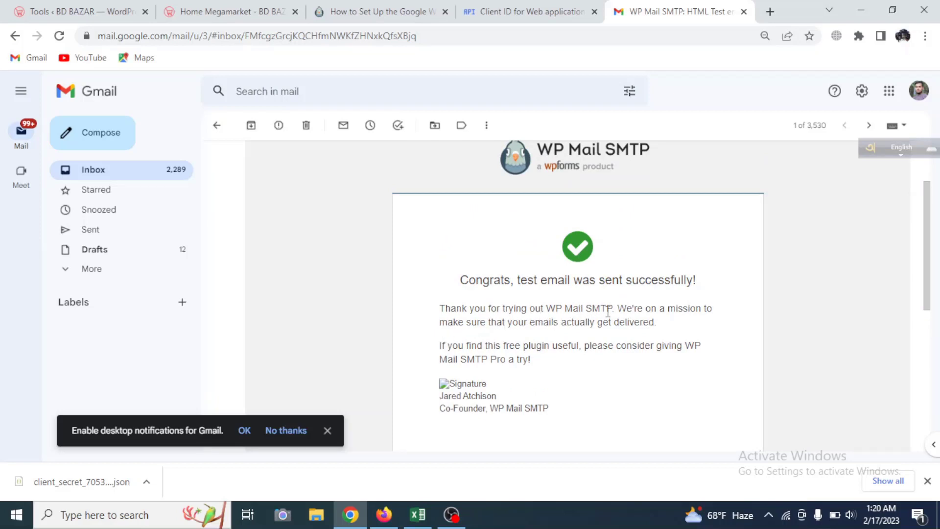
scroll(480, 310, "up", 2)
scroll(489, 300, "down", 3)
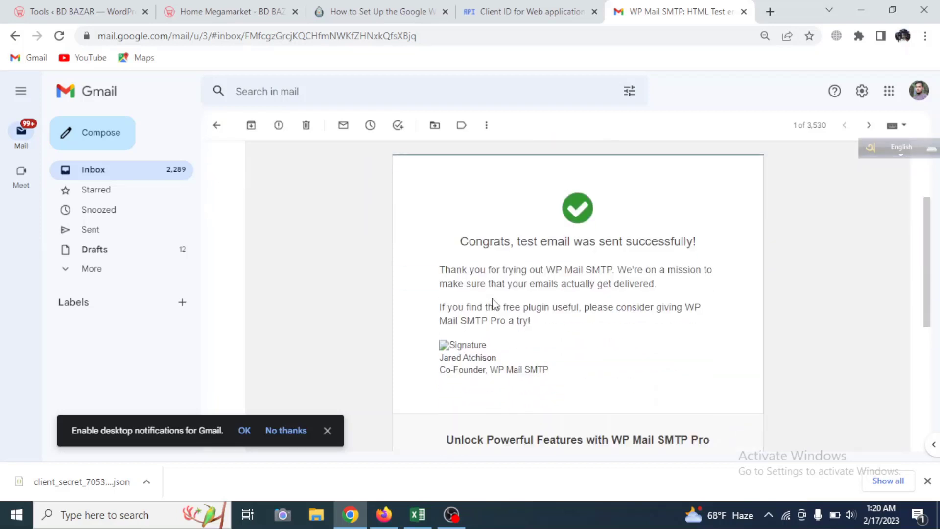
scroll(491, 304, "up", 3)
left_click_drag(290, 189, 229, 194)
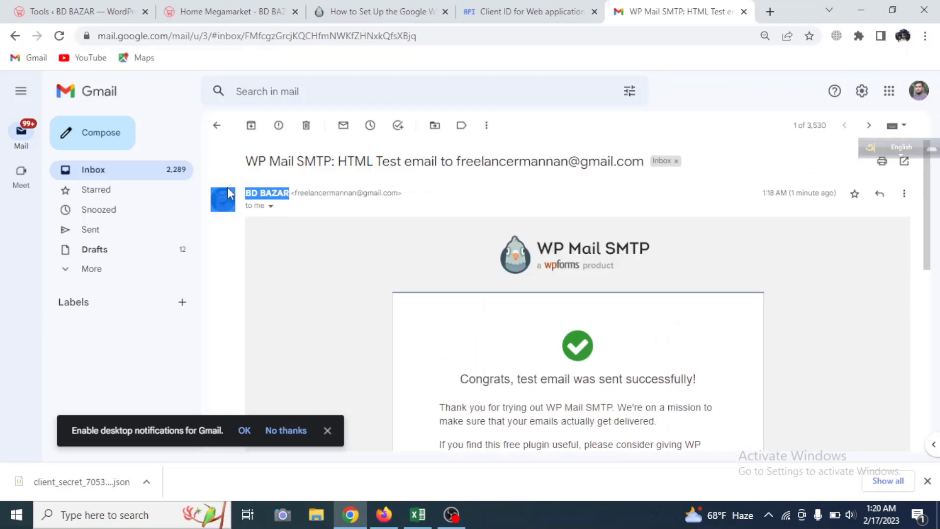
left_click(273, 189)
scroll(409, 312, "down", 4)
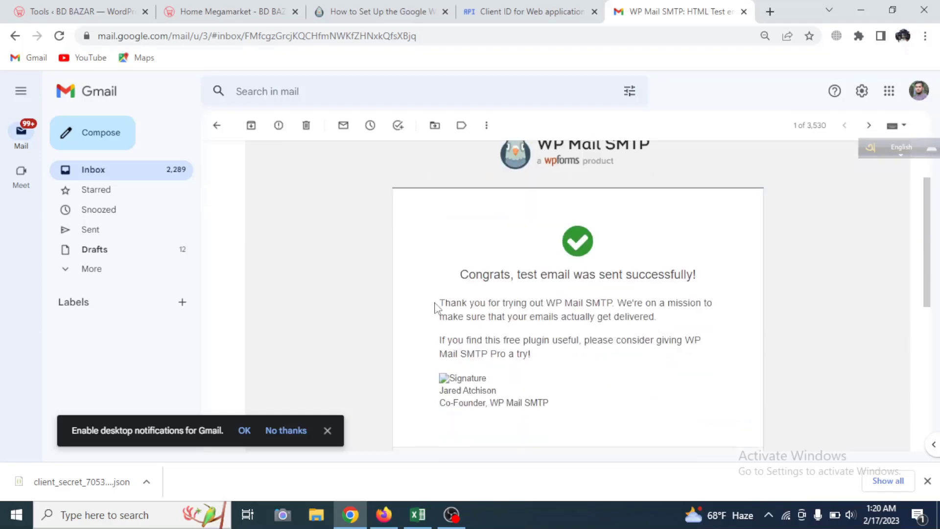
scroll(444, 303, "up", 4)
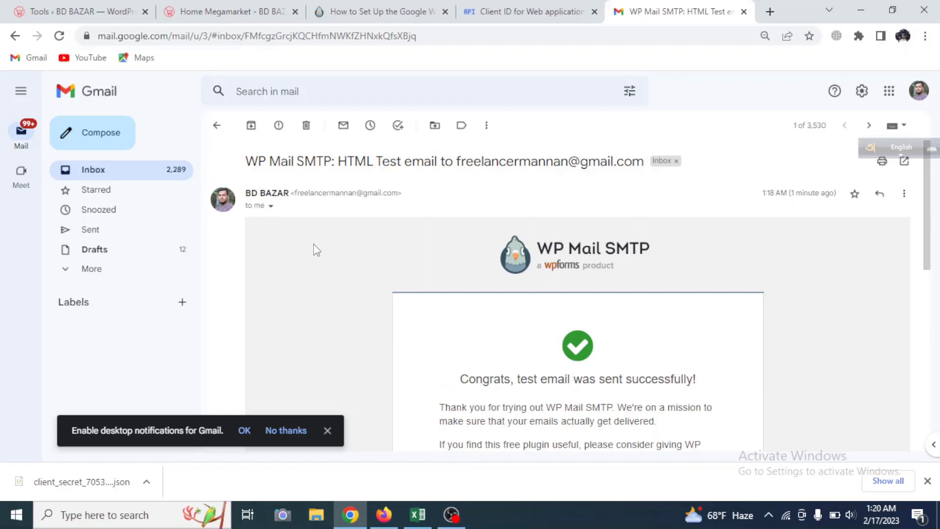
Return to the store's home page and add the BLUE ORGANZA product from New Arrival Products to the cart.
left_click(230, 12)
scroll(362, 196, "down", 15)
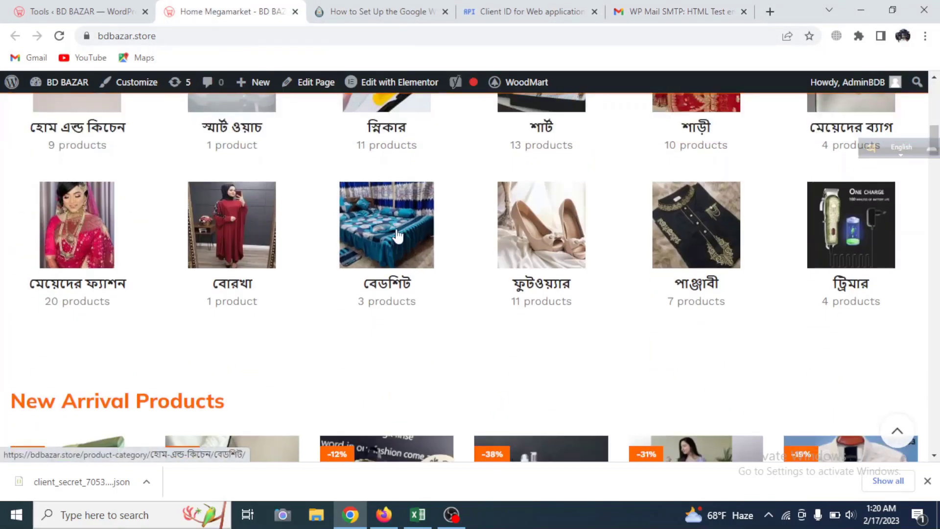
scroll(399, 236, "down", 3)
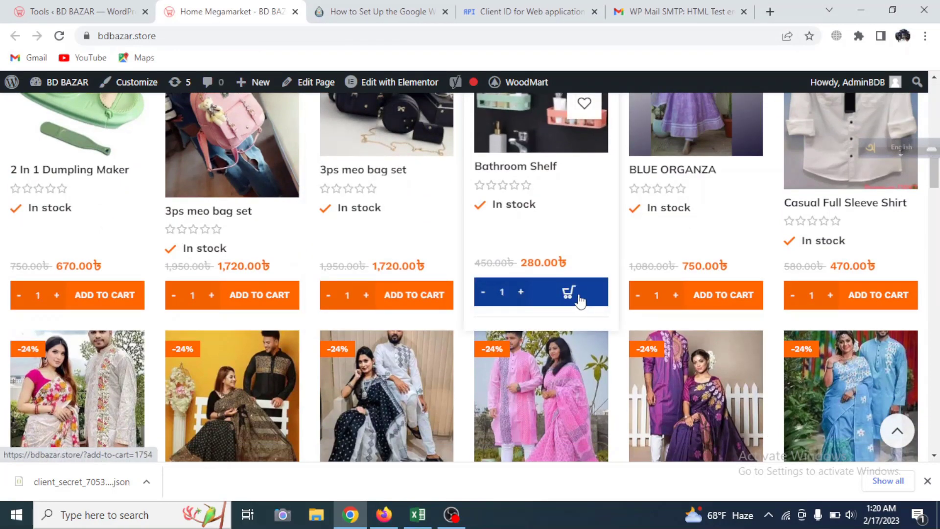
scroll(571, 294, "up", 1)
scroll(686, 318, "down", 2)
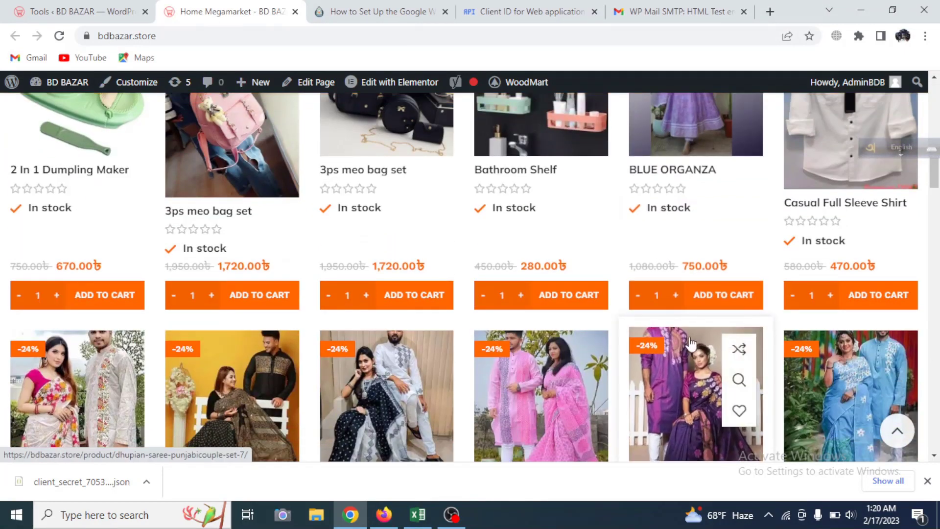
left_click(725, 308)
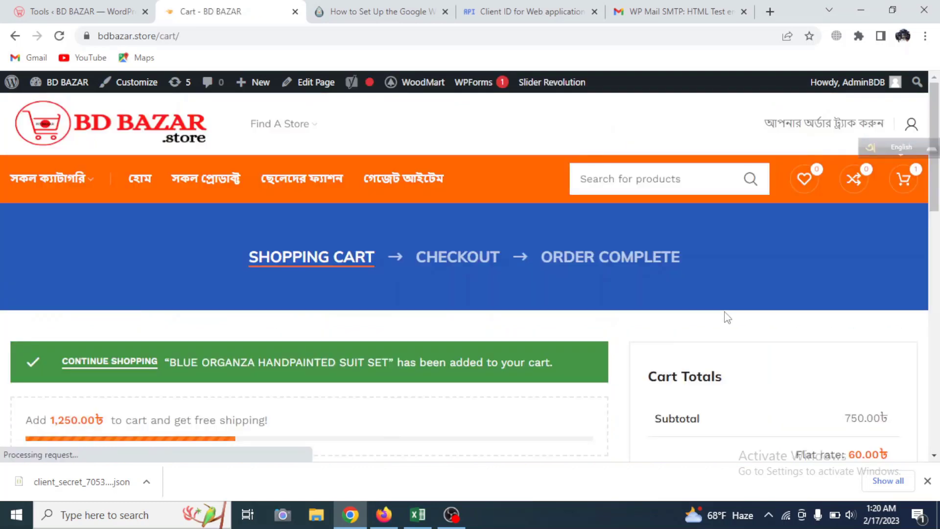
Proceed from the cart to checkout and fill in the billing details with the saved first-name suggestion.
scroll(727, 318, "down", 5)
left_click(796, 317)
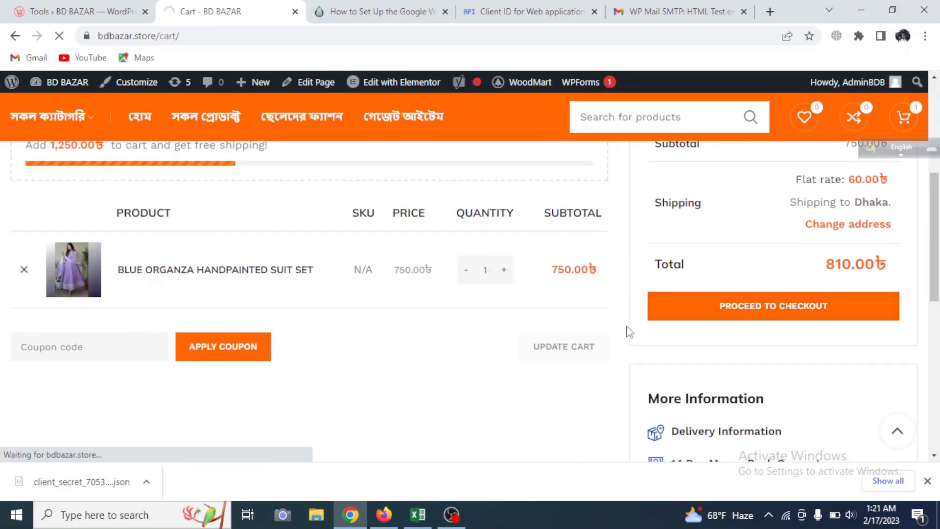
left_click(140, 267)
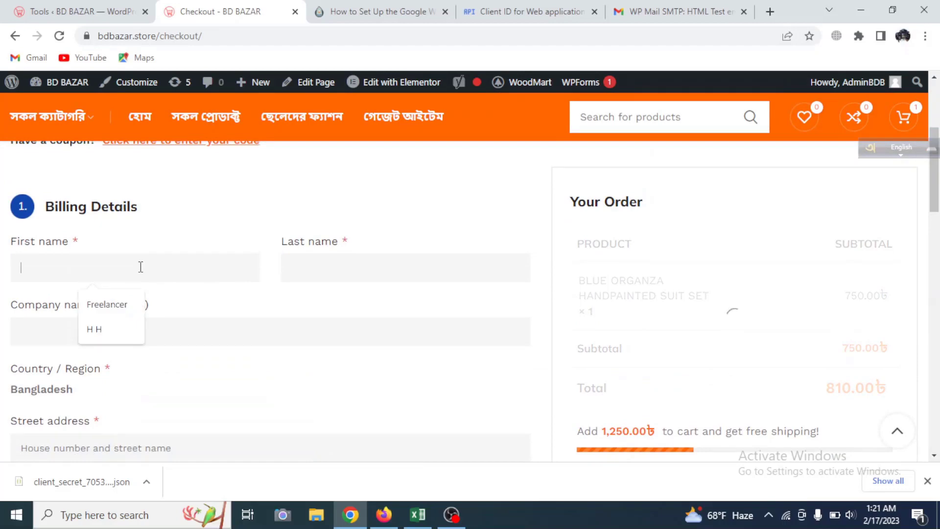
left_click(107, 304)
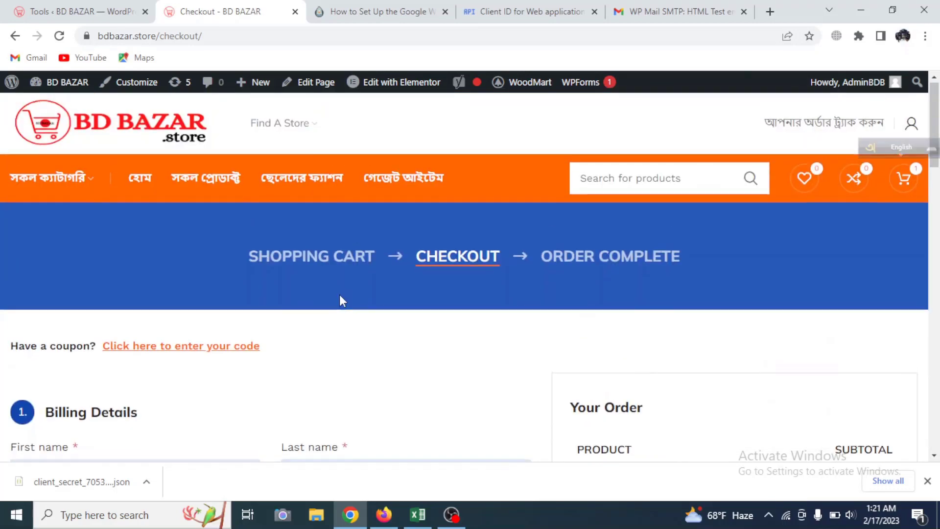
Check the filled-in billing details and place the order with Cash on delivery.
scroll(339, 295, "down", 5)
scroll(341, 297, "down", 12)
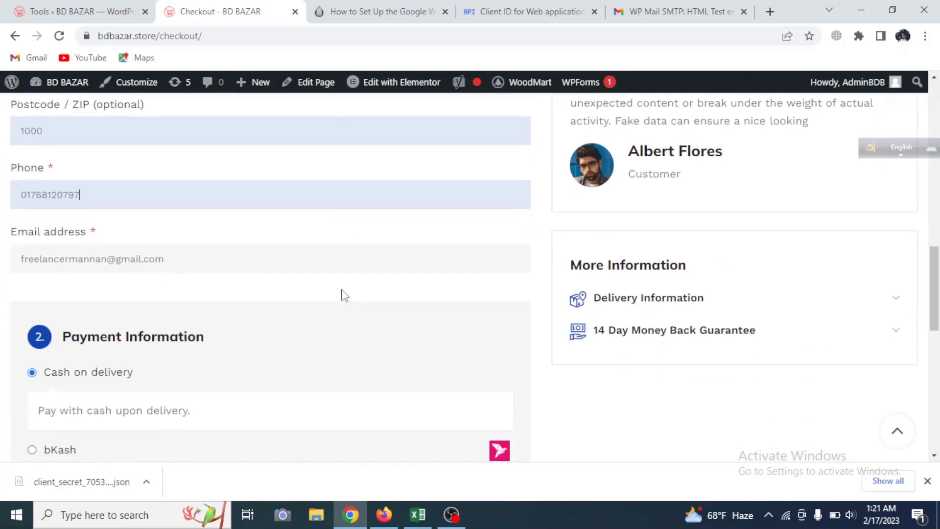
scroll(380, 298, "up", 3)
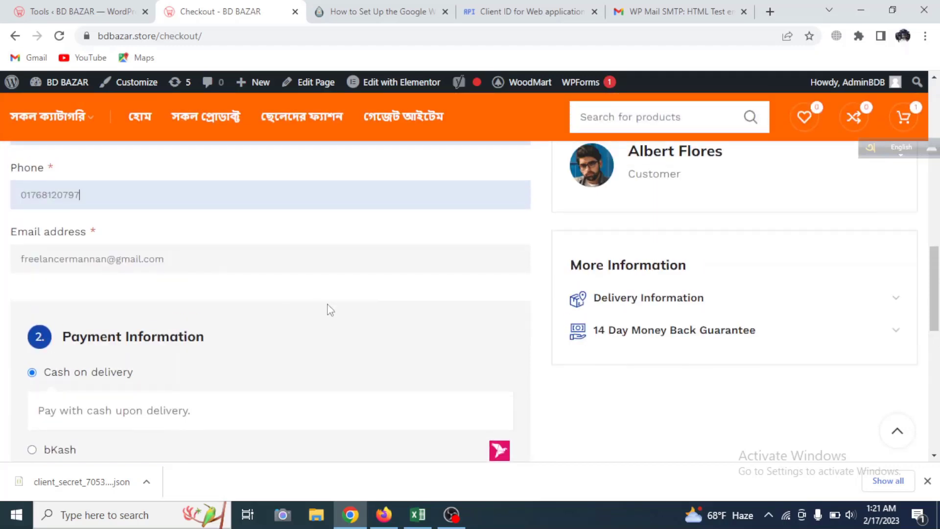
scroll(338, 308, "down", 4)
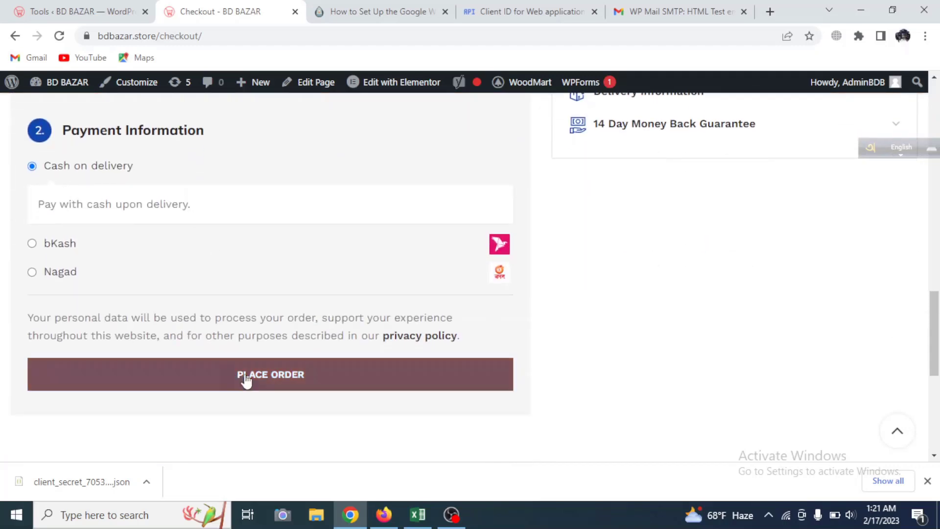
left_click(264, 379)
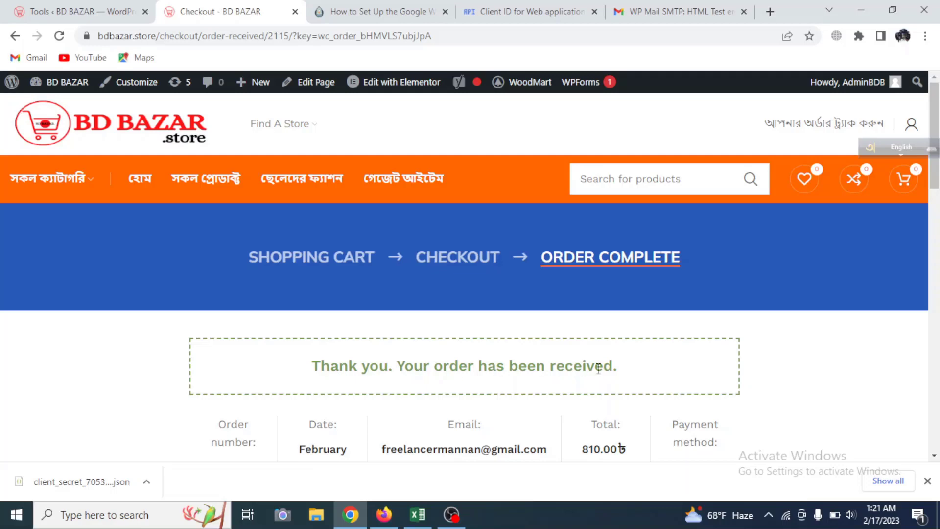
Review the order confirmation page and return to the Gmail inbox to check for the order emails.
scroll(597, 368, "down", 3)
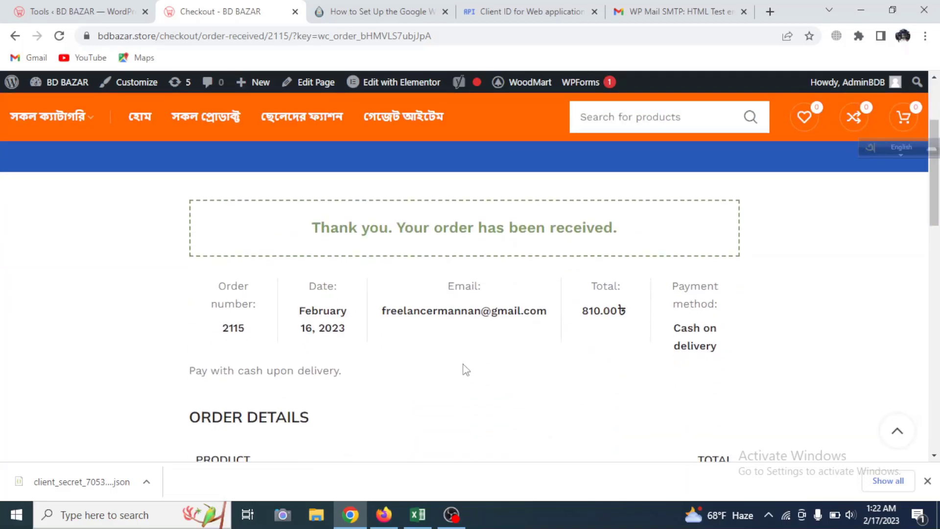
scroll(464, 369, "down", 4)
scroll(464, 369, "up", 7)
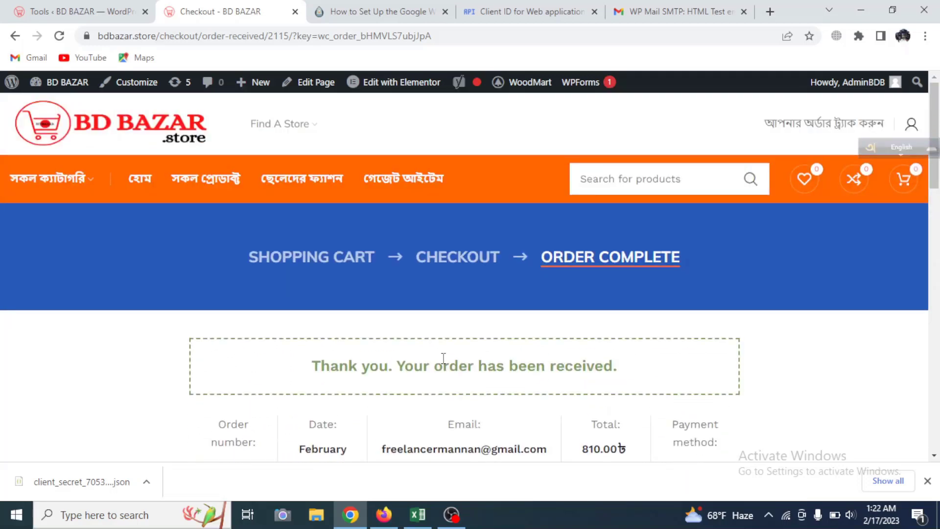
left_click(675, 11)
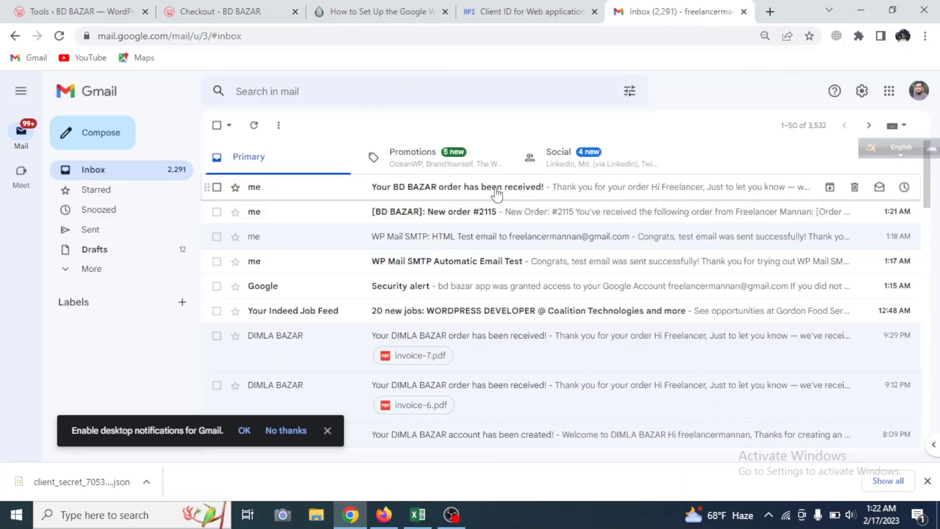
Read through the customer email "Your BD BAZAR order has been received!" and return to the inbox.
left_click(565, 196)
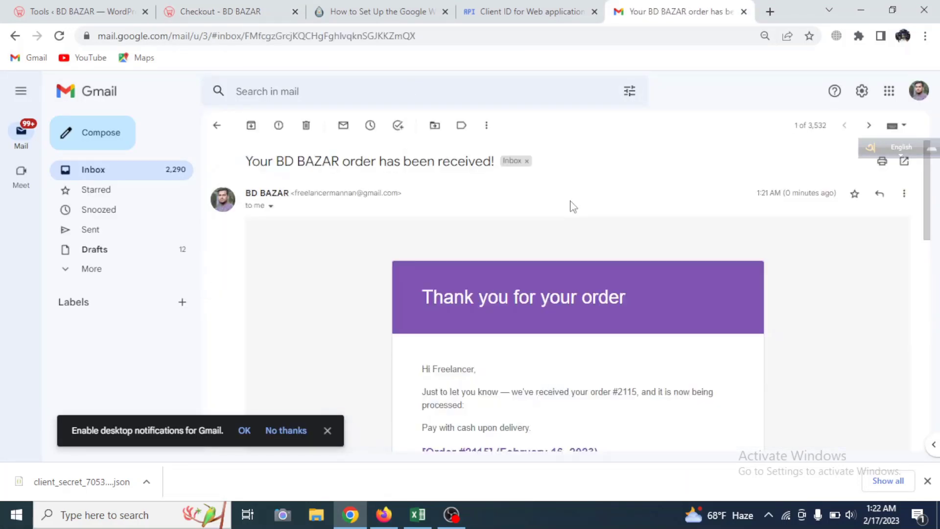
scroll(557, 229, "down", 2)
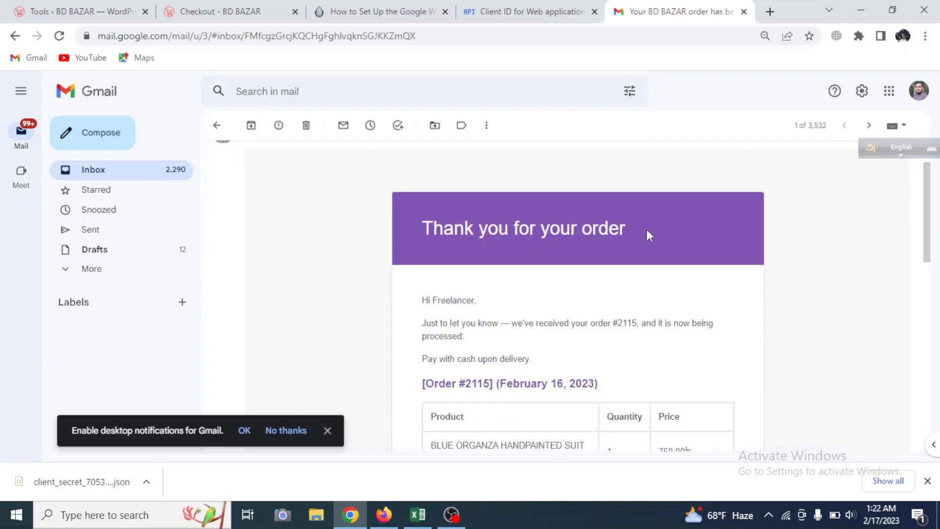
scroll(646, 230, "down", 10)
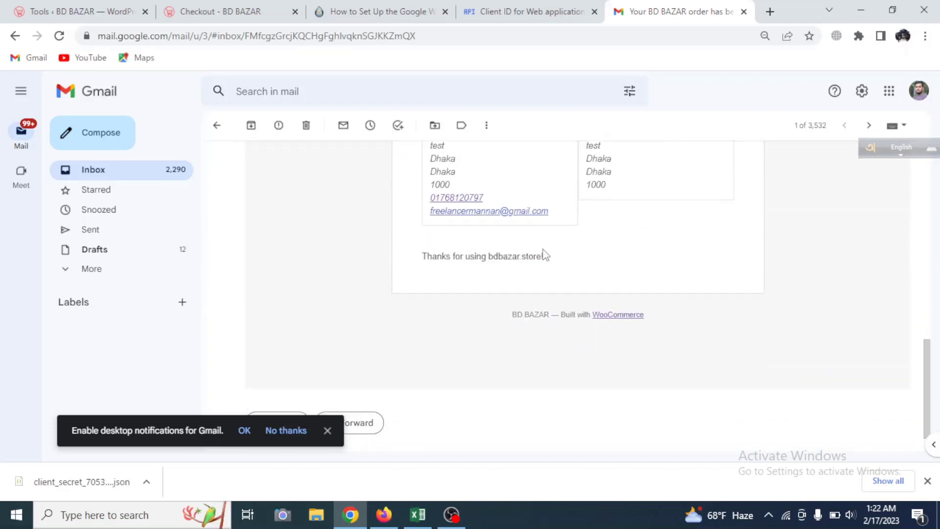
scroll(544, 265, "up", 12)
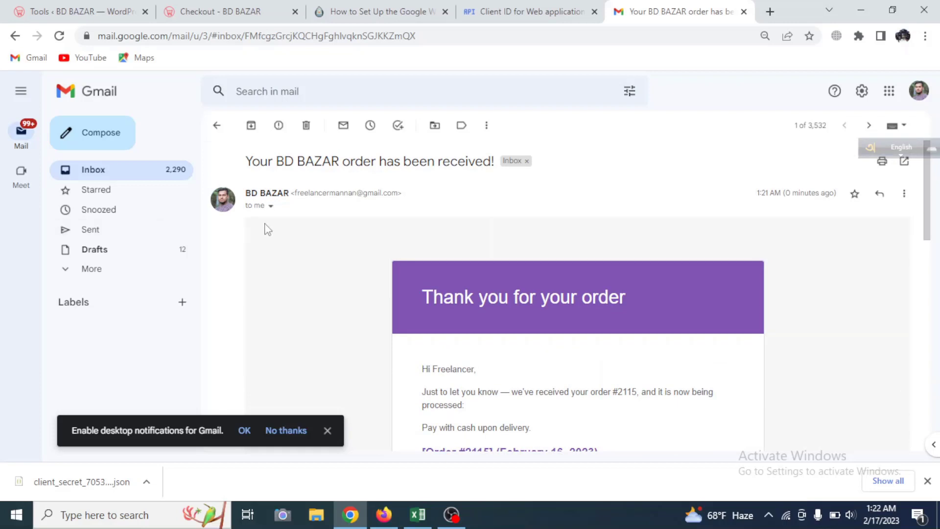
left_click(139, 171)
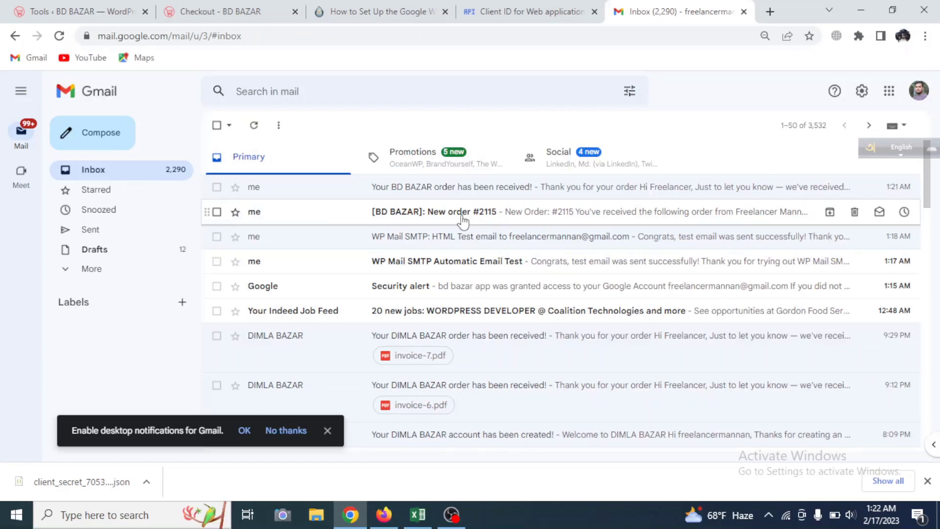
Review the store's new-order notification email from BD BAZAR, including its order details, and return to the inbox.
left_click(518, 220)
scroll(556, 307, "down", 7)
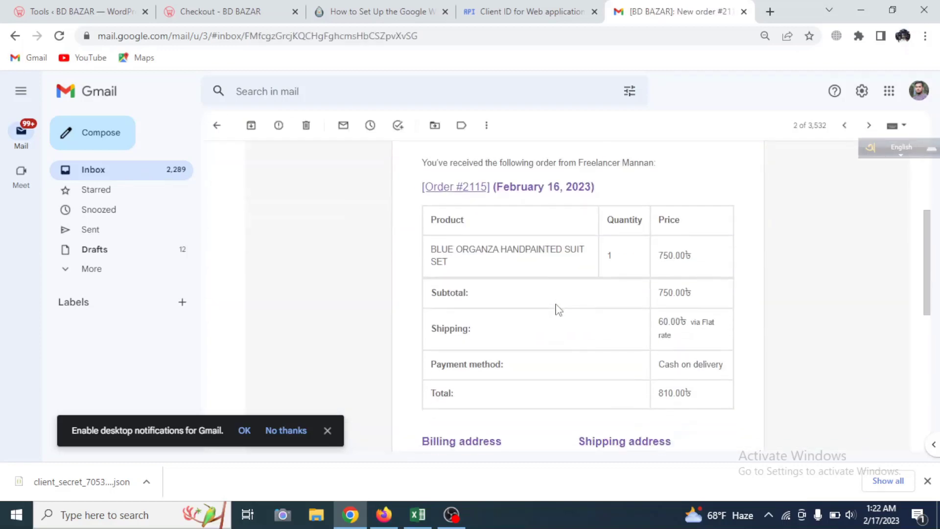
scroll(561, 301, "up", 4)
scroll(561, 300, "up", 3)
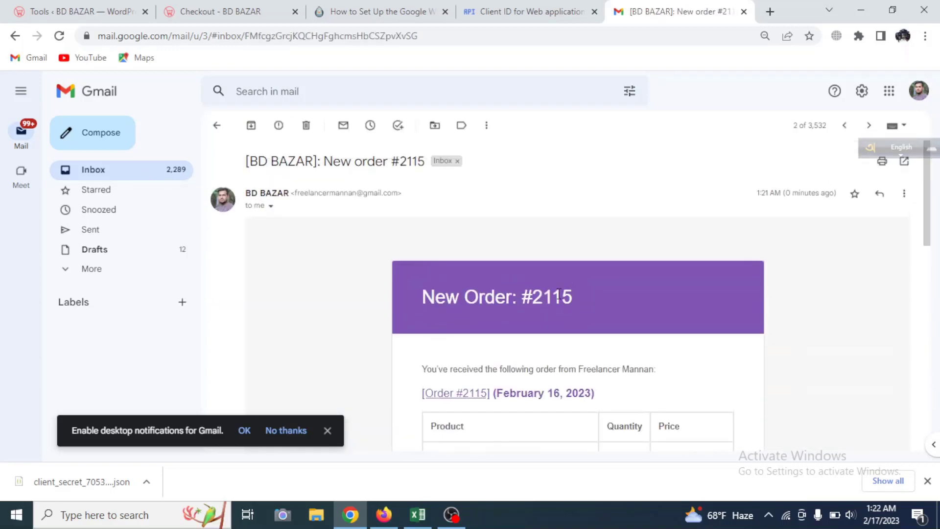
left_click(120, 171)
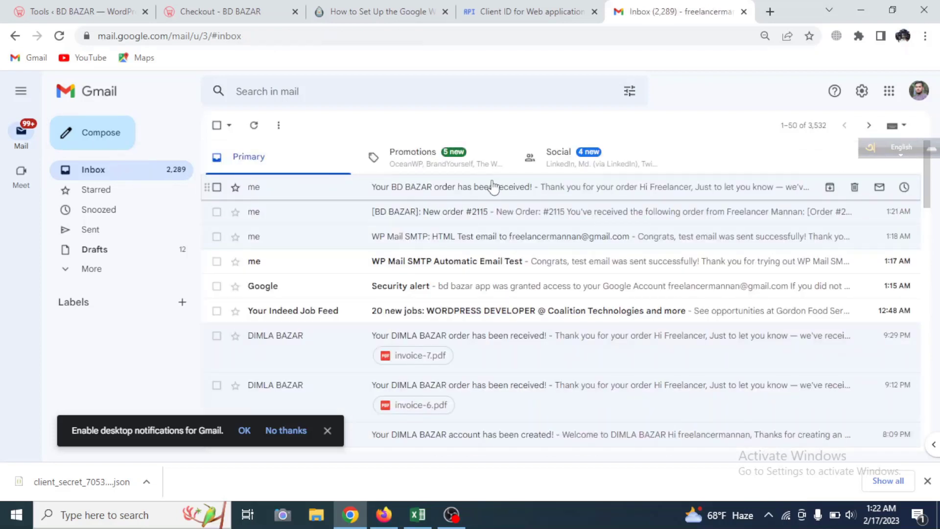